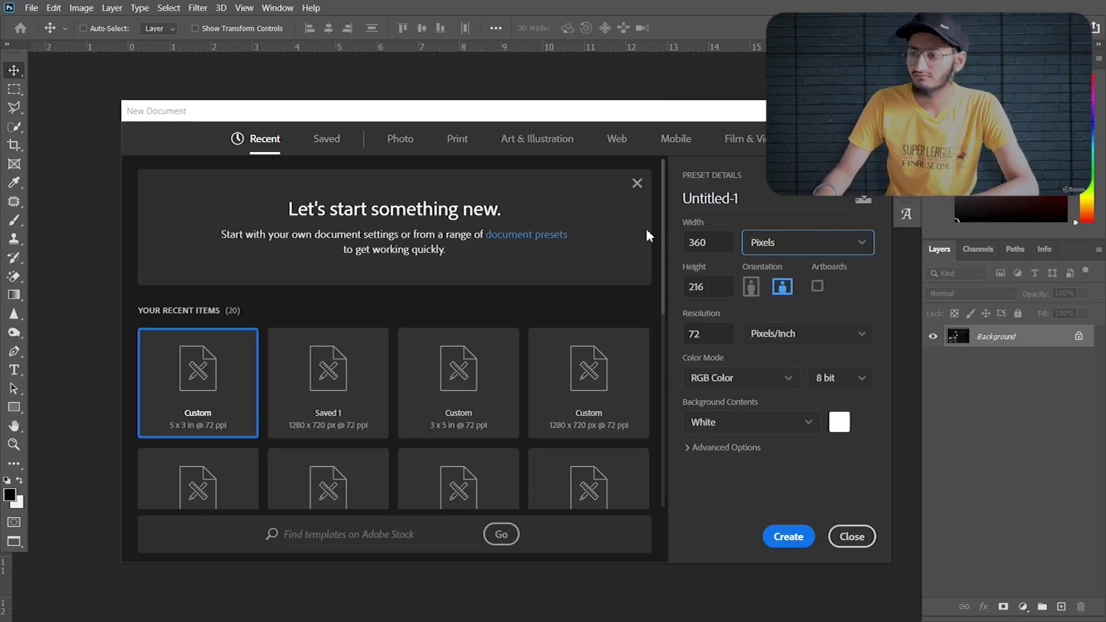
# - Create a blank white 1700 × 1200 pixel document and pan across the empty canvas
pyautogui.click(689, 246)
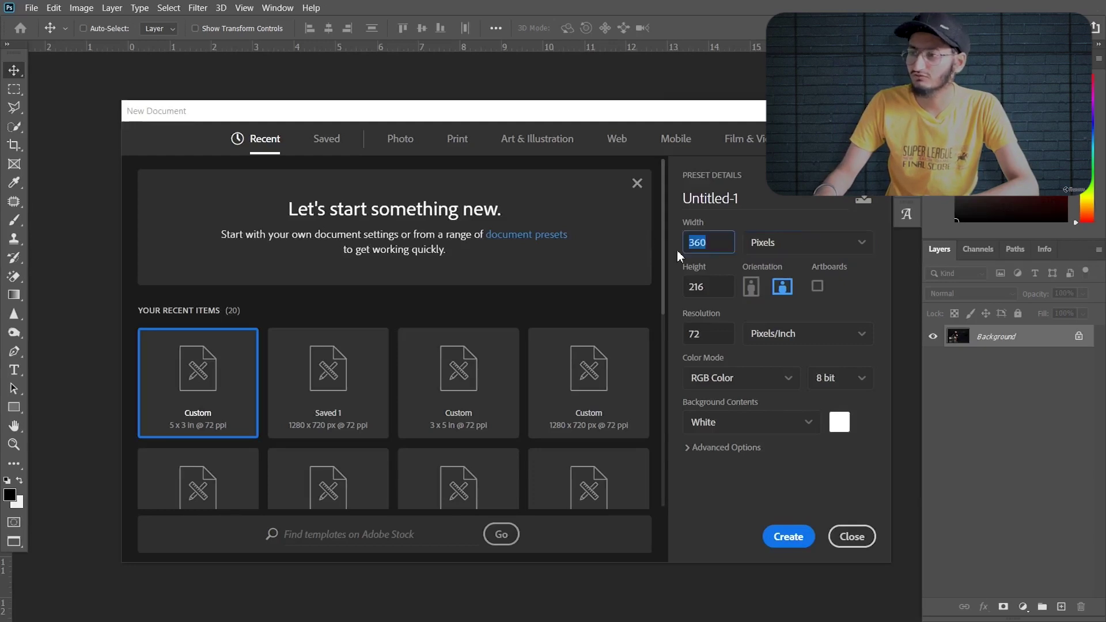
pyautogui.write('1700')
pyautogui.press('Tab')
pyautogui.write('1200')
pyautogui.press('Return')
pyautogui.moveTo(682, 254); pyautogui.dragTo(611, 245)
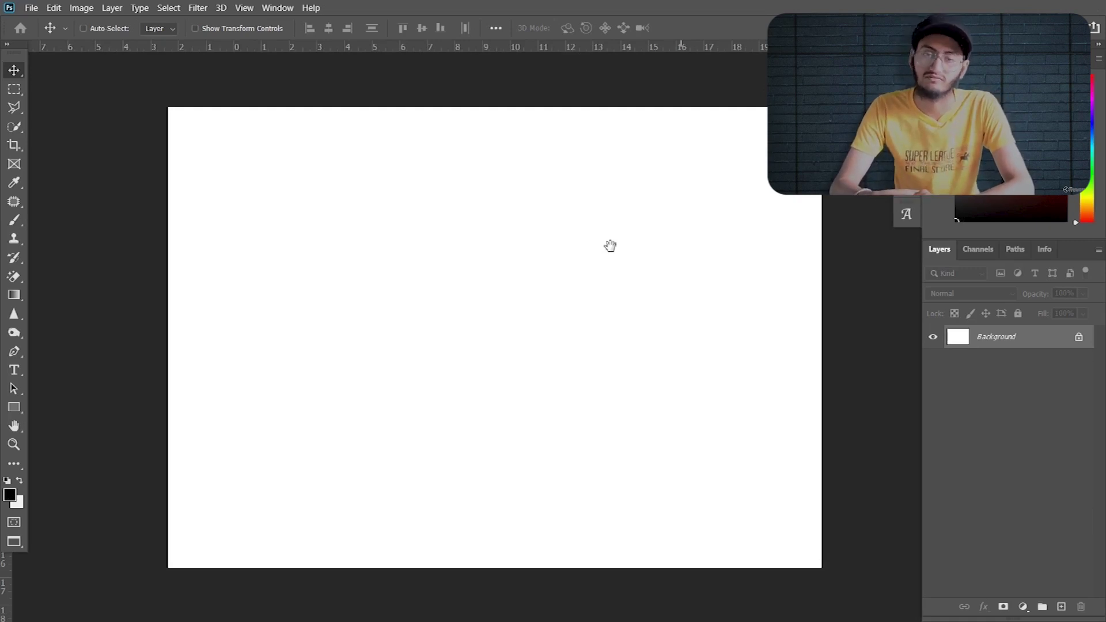
pyautogui.click(31, 7)
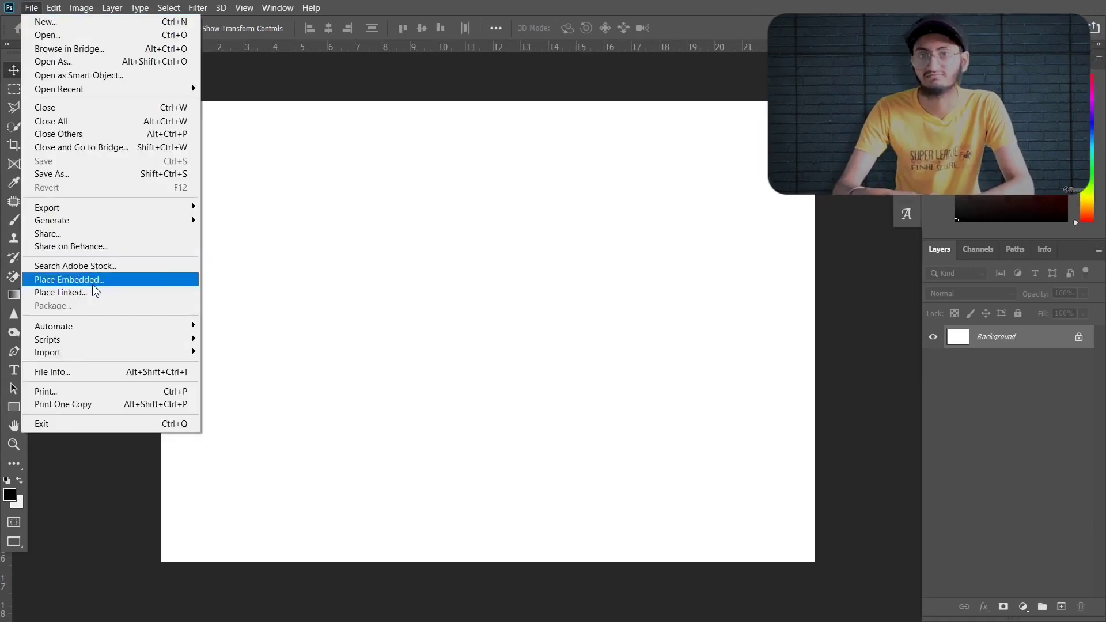
# - Place the sea photo as an embedded image and Magic-Erase its pale sky
pyautogui.click(80, 279)
pyautogui.click(460, 348)
pyautogui.press('Return')
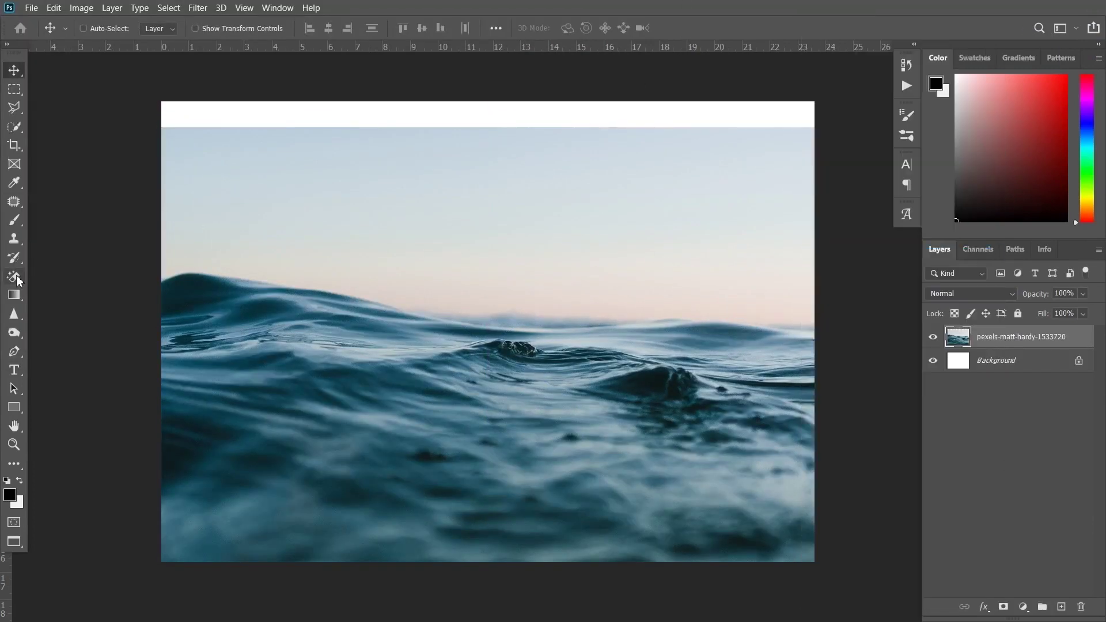
pyautogui.click(17, 278)
pyautogui.click(412, 192)
# - Add a solid grey Color Fill layer beneath the sea photo
pyautogui.click(1024, 607)
pyautogui.click(1013, 360)
pyautogui.moveTo(1019, 340); pyautogui.dragTo(1019, 382)
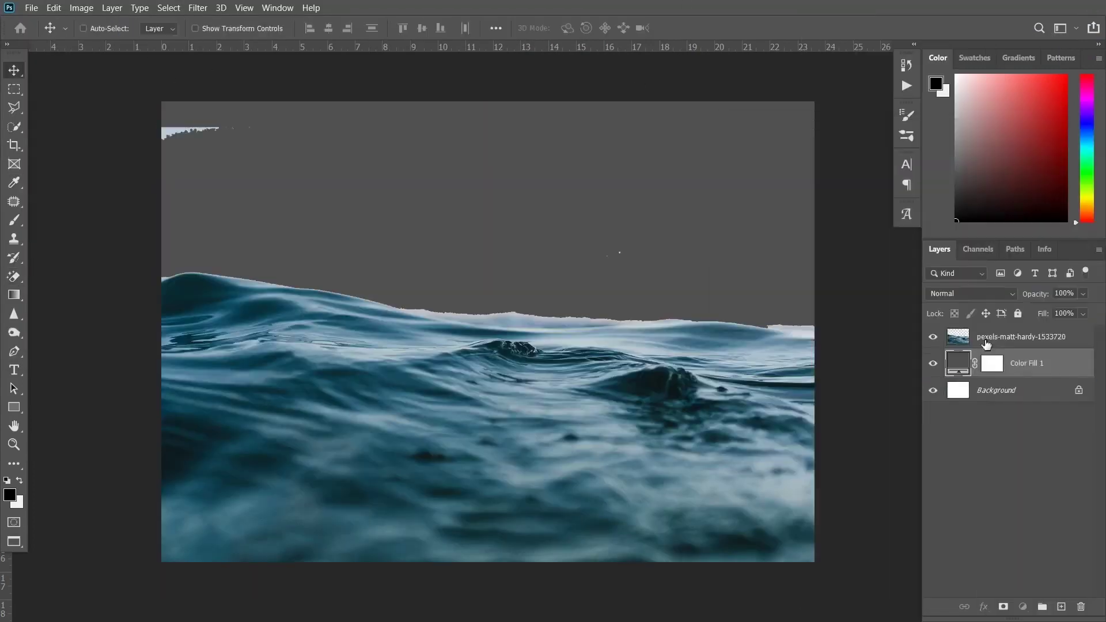
# - Mask the sea photo and brush away the white fringe along the wave edge
pyautogui.click(1004, 607)
pyautogui.click(14, 220)
pyautogui.click(330, 28)
pyautogui.moveTo(222, 127); pyautogui.dragTo(149, 121)
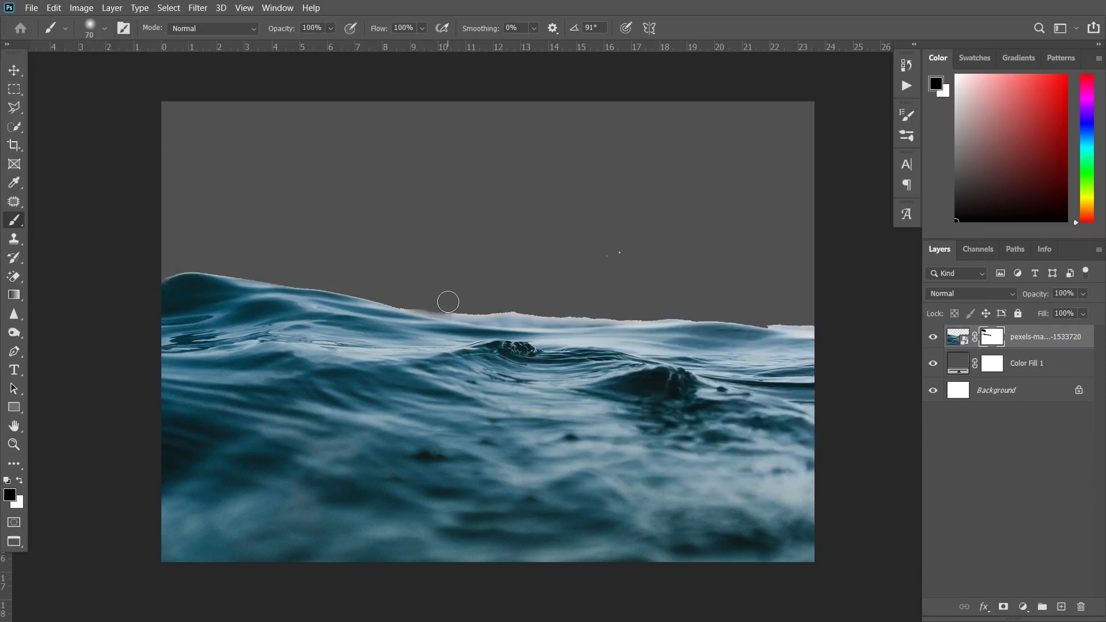
pyautogui.scroll(3, 449, 321)
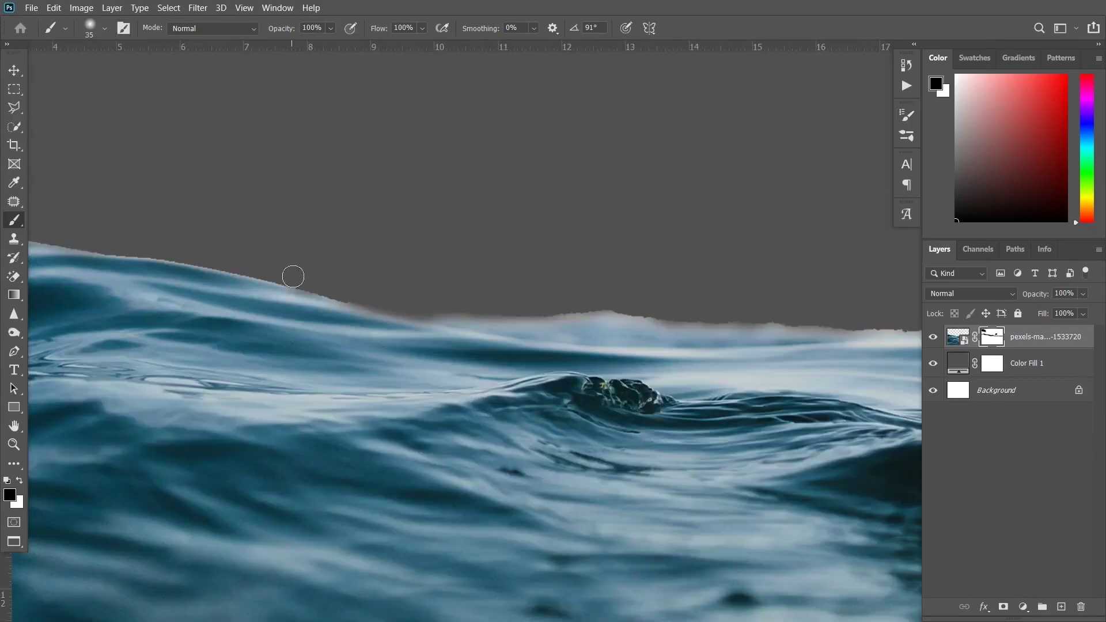
pyautogui.moveTo(552, 310); pyautogui.dragTo(745, 315)
# - Fit the canvas in view and hide the grey Color Fill 1 layer
pyautogui.press('v')
pyautogui.hotkey('ctrl', '0')
pyautogui.click(1027, 363)
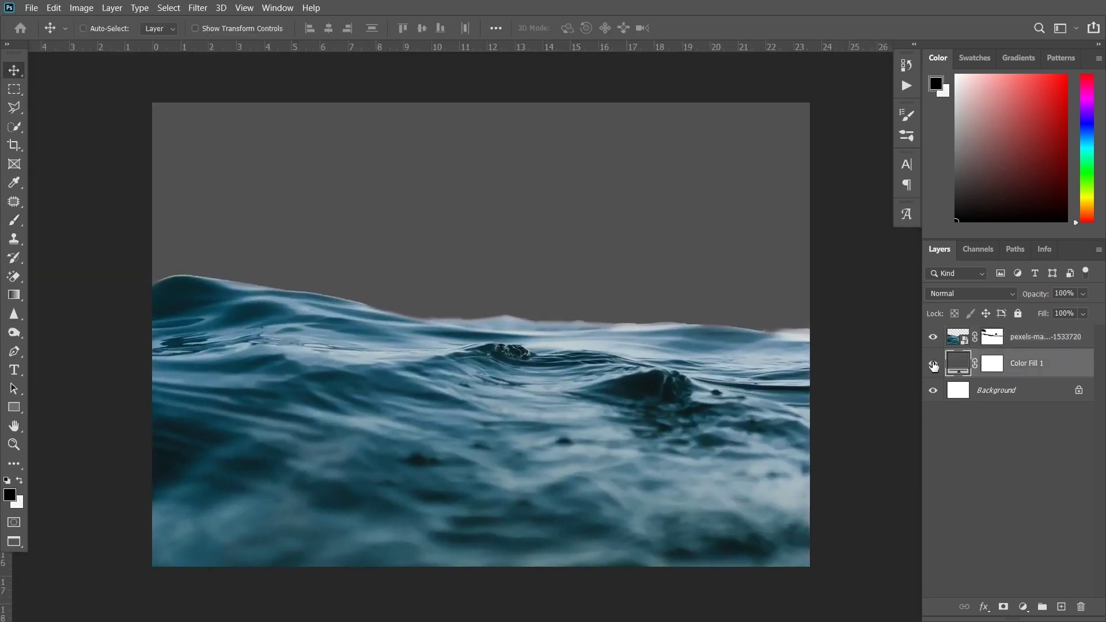
pyautogui.click(934, 363)
# - Place the stormy sky photo and move it up behind the waves
pyautogui.click(32, 8)
pyautogui.click(69, 279)
pyautogui.click(457, 343)
pyautogui.moveTo(548, 344); pyautogui.dragTo(548, 284)
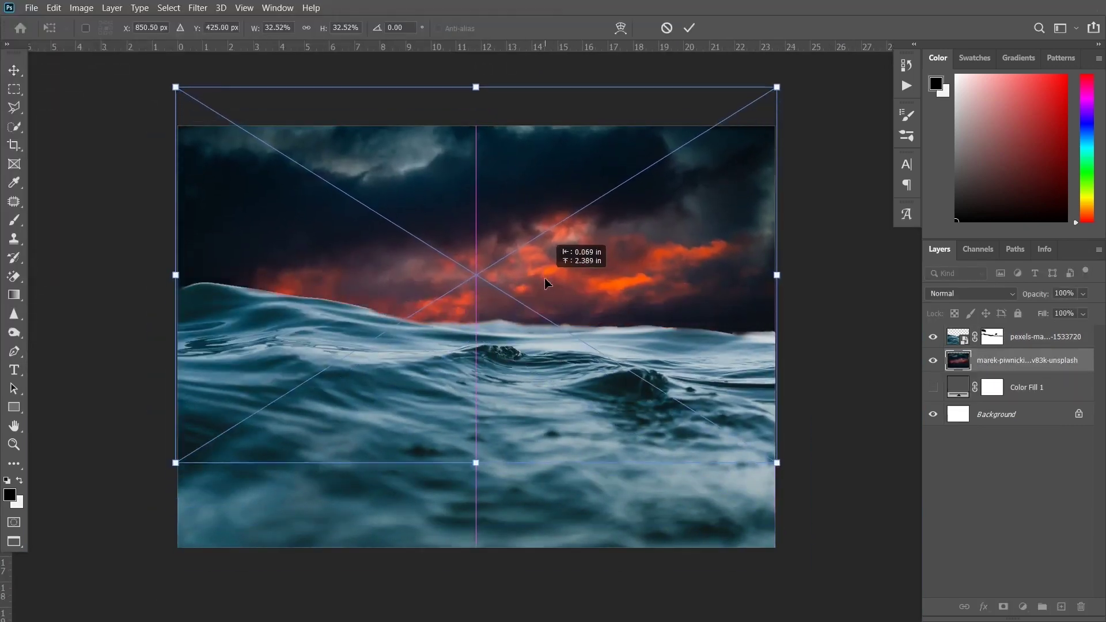
pyautogui.press('Return')
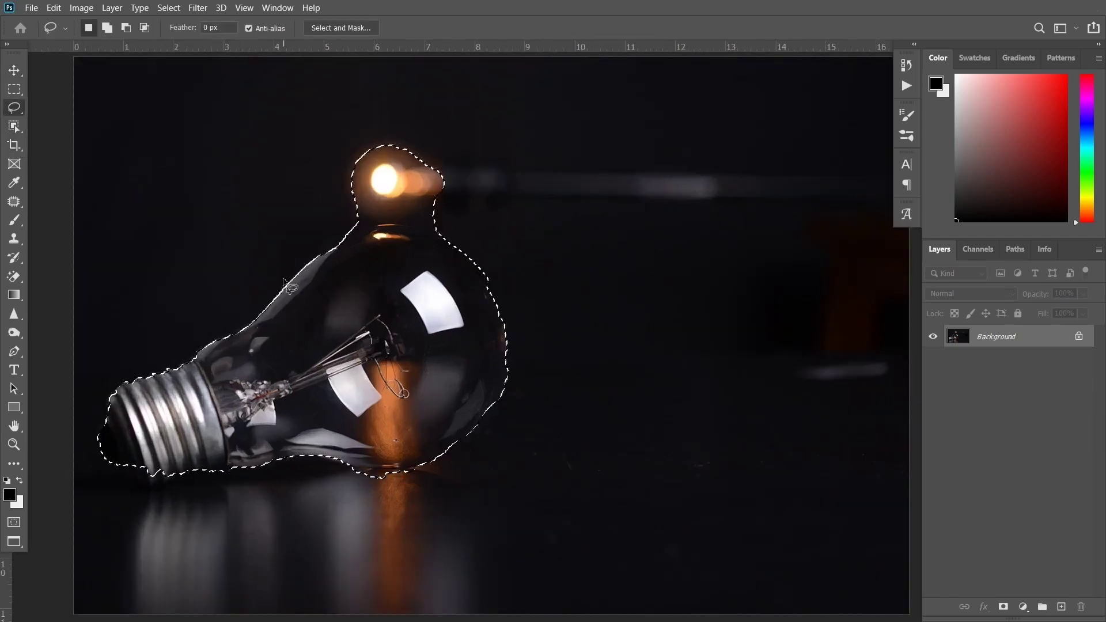
# - Refine the Lasso selection around the bulb and switch to the Move tool
pyautogui.moveTo(284, 276); pyautogui.dragTo(492, 269)
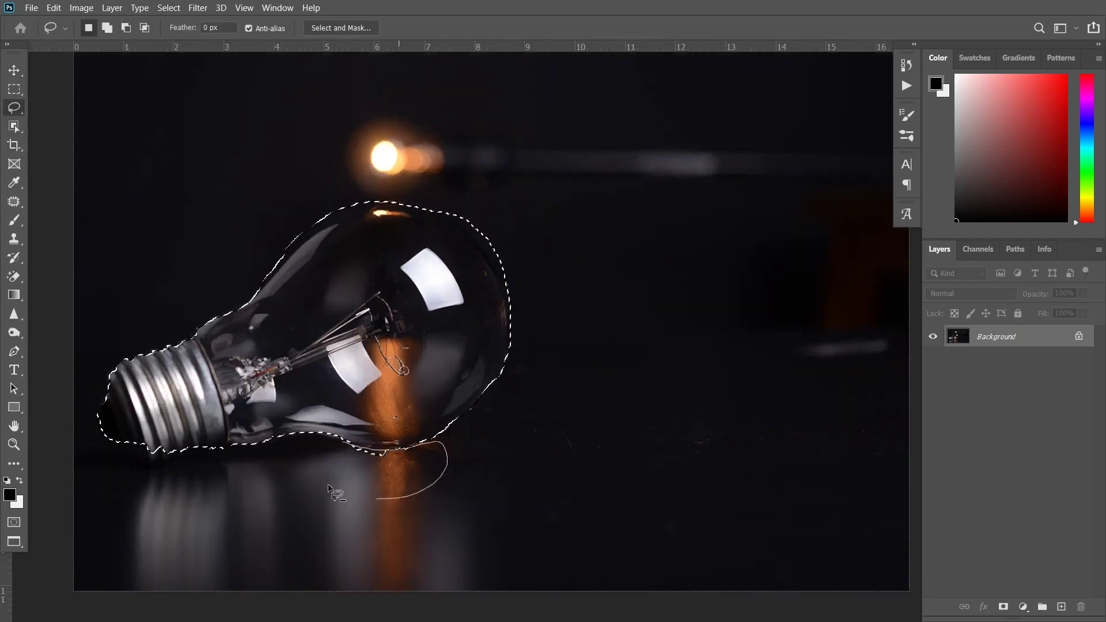
pyautogui.press('v')
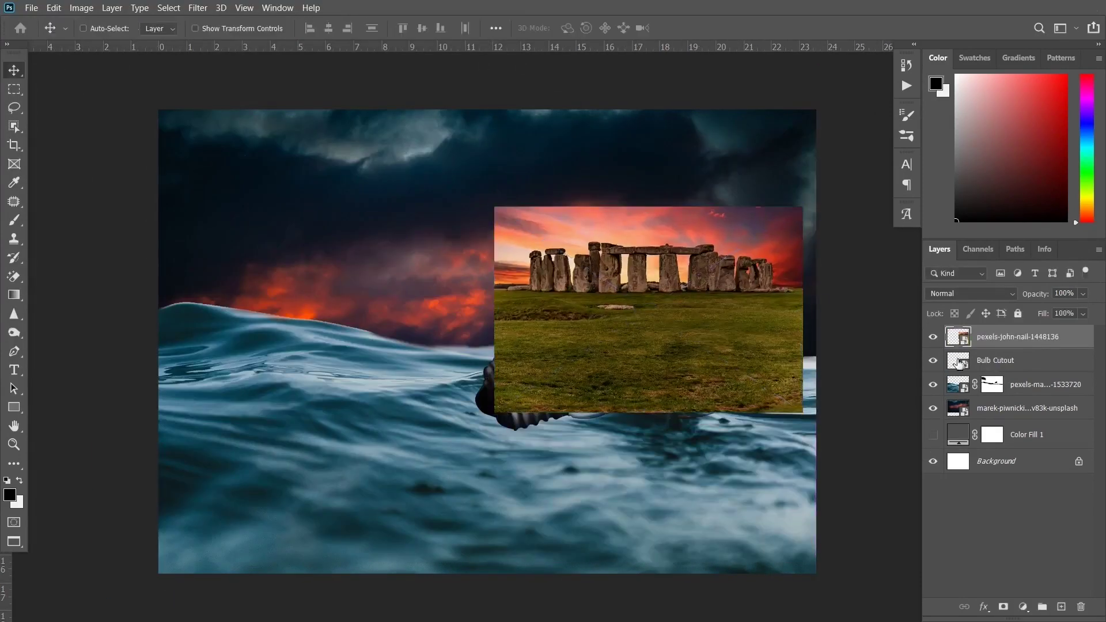
# - Position the Stonehenge photo over the bulb at reduced opacity, then restore full opacity
pyautogui.keyDown('ctrl'); pyautogui.click(960, 363); pyautogui.keyUp('ctrl')
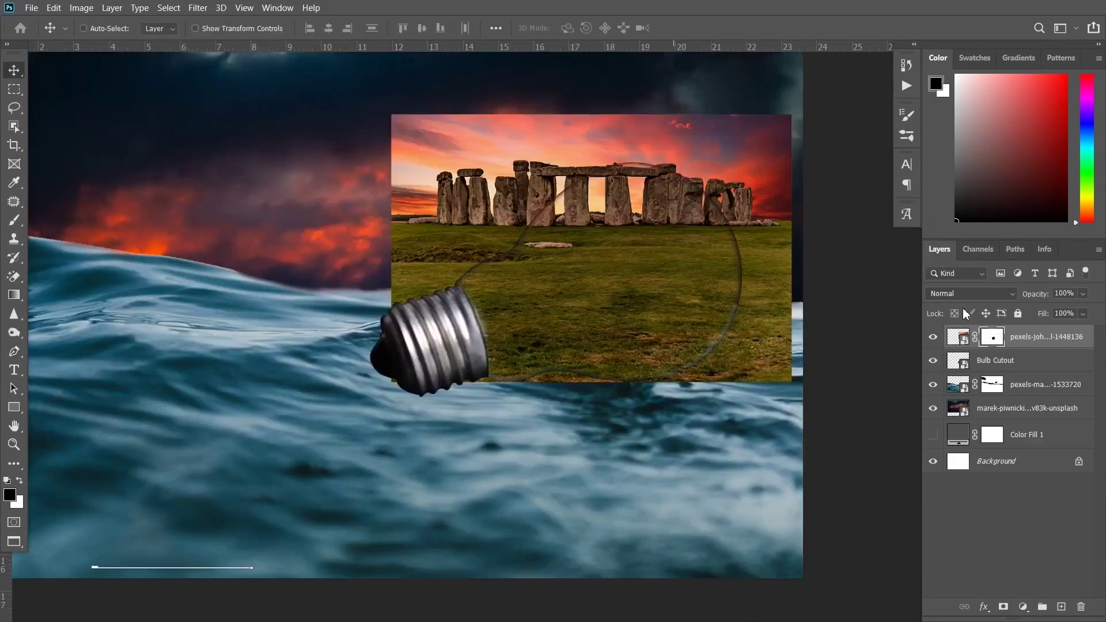
pyautogui.press('5')
pyautogui.hotkey('ctrl', 't')
pyautogui.moveTo(579, 228); pyautogui.dragTo(607, 236)
pyautogui.press('Return')
pyautogui.press('0')
# - Mask the Stonehenge photo to the bulb shape, hiding everything outside the glass
pyautogui.keyDown('ctrl'); pyautogui.click(959, 360); pyautogui.keyUp('ctrl')
pyautogui.click(1003, 607)
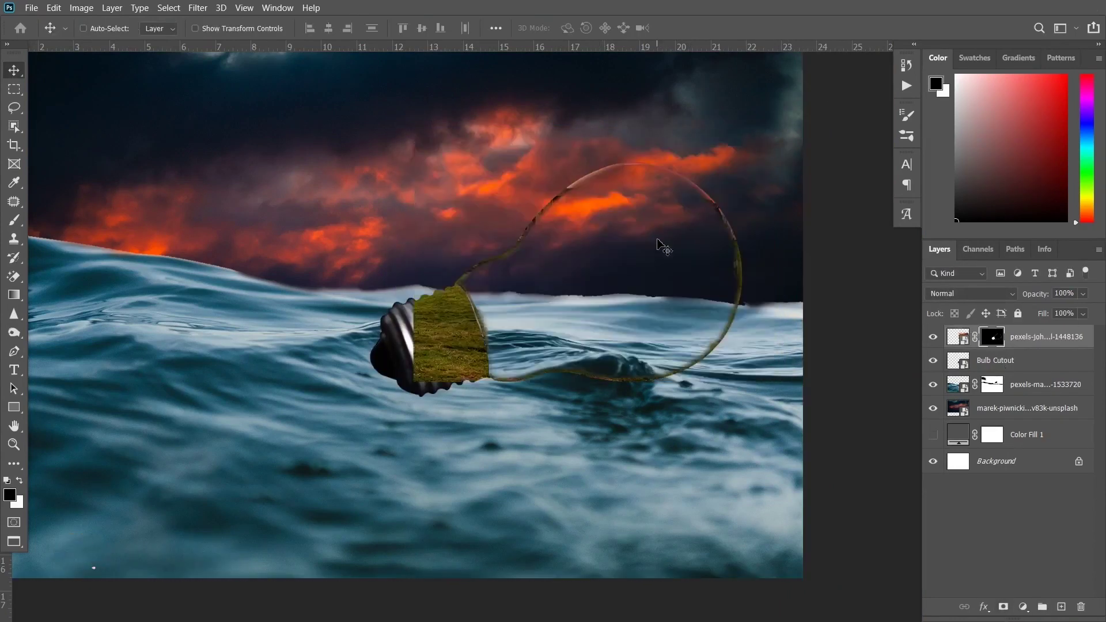
pyautogui.click(197, 7)
pyautogui.press('Escape')
pyautogui.hotkey('shift', 'ctrl', 'i')
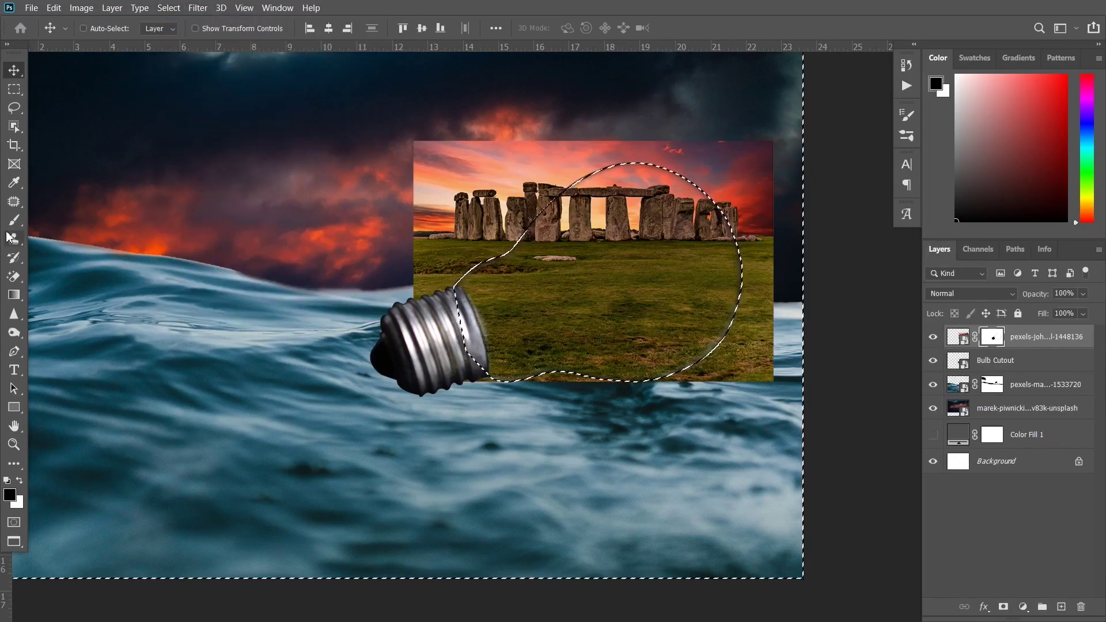
pyautogui.press('b')
pyautogui.moveTo(721, 173); pyautogui.dragTo(461, 242)
pyautogui.hotkey('ctrl', 'd')
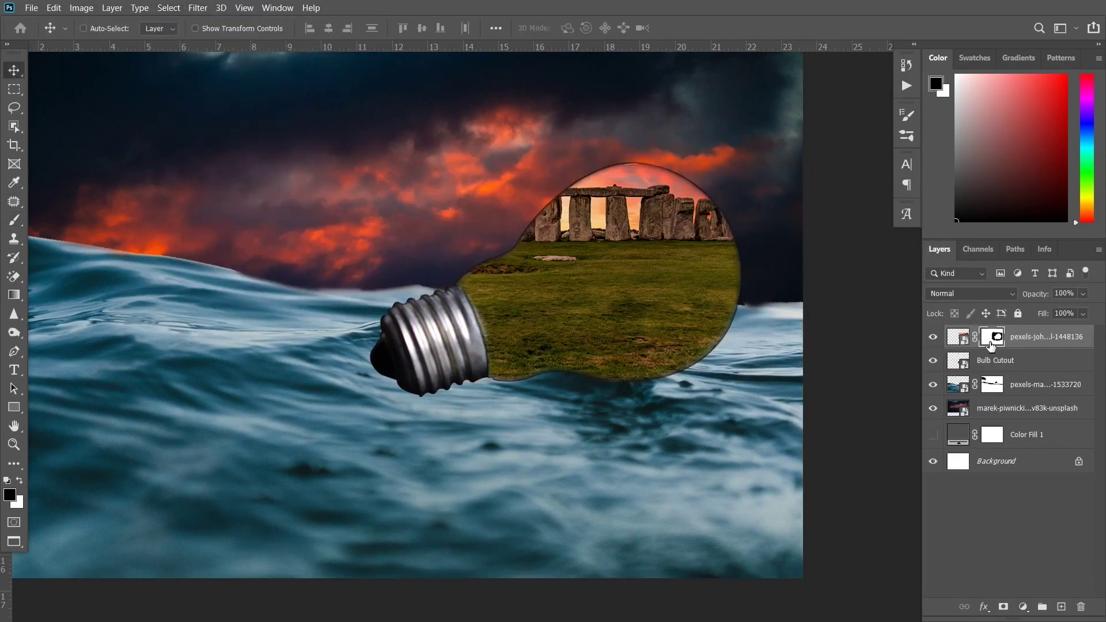
# - Paint out the tops of the Stonehenge stones with a smaller brush
pyautogui.press('[')
pyautogui.press('[')
pyautogui.press('[')
pyautogui.moveTo(570, 224); pyautogui.dragTo(726, 224)
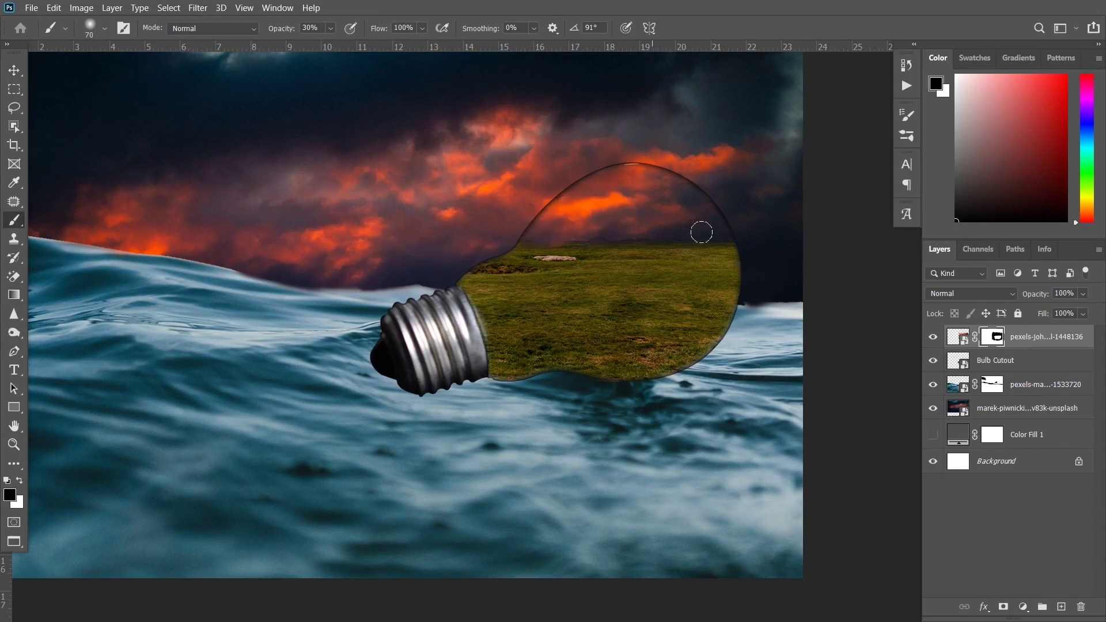
pyautogui.click(31, 8)
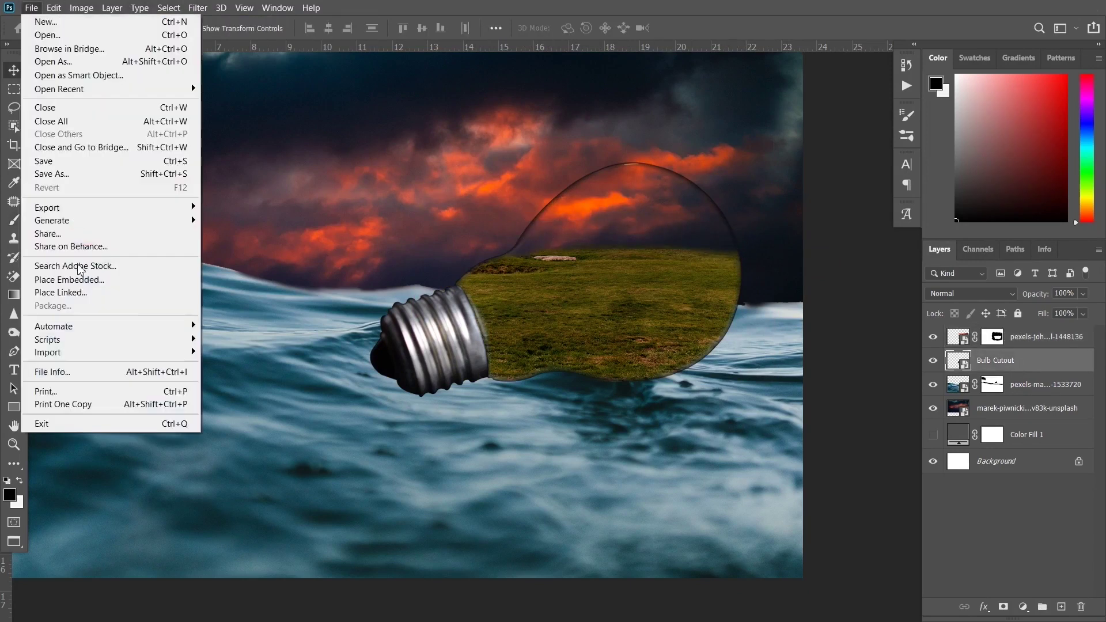
# - Place the Milky Way star image near the bulb top at 50% opacity
pyautogui.click(87, 279)
pyautogui.moveTo(677, 309); pyautogui.dragTo(677, 257)
pyautogui.press('Return')
pyautogui.press('v')
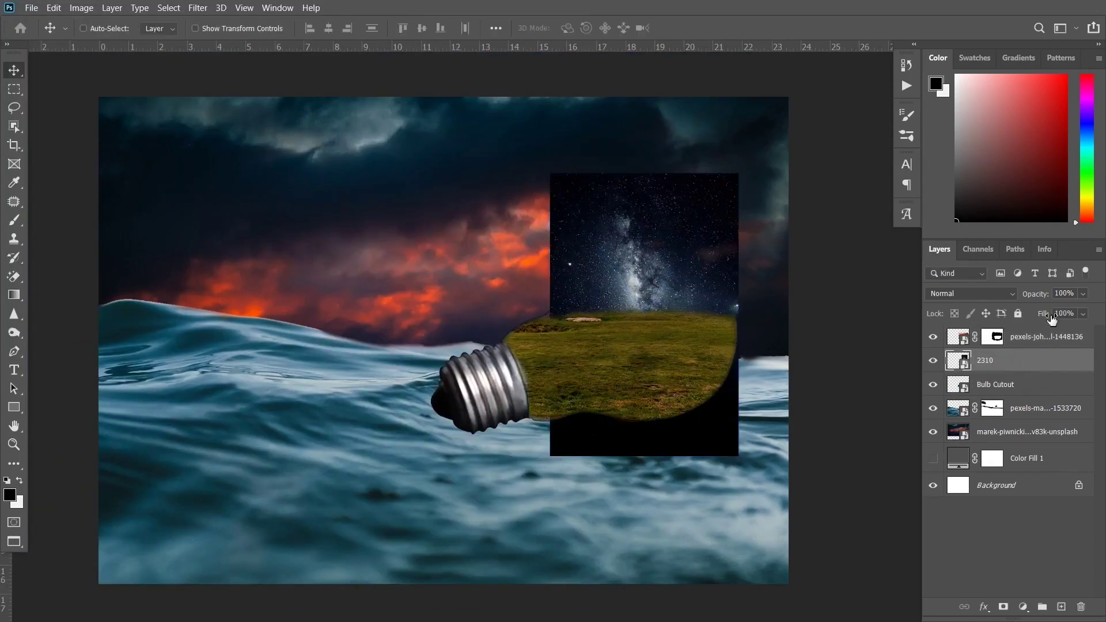
pyautogui.press('5')
# - Copy the bulb mask onto the stars and paint white to reveal stars in the bulb top
pyautogui.moveTo(992, 337); pyautogui.dragTo(992, 361)
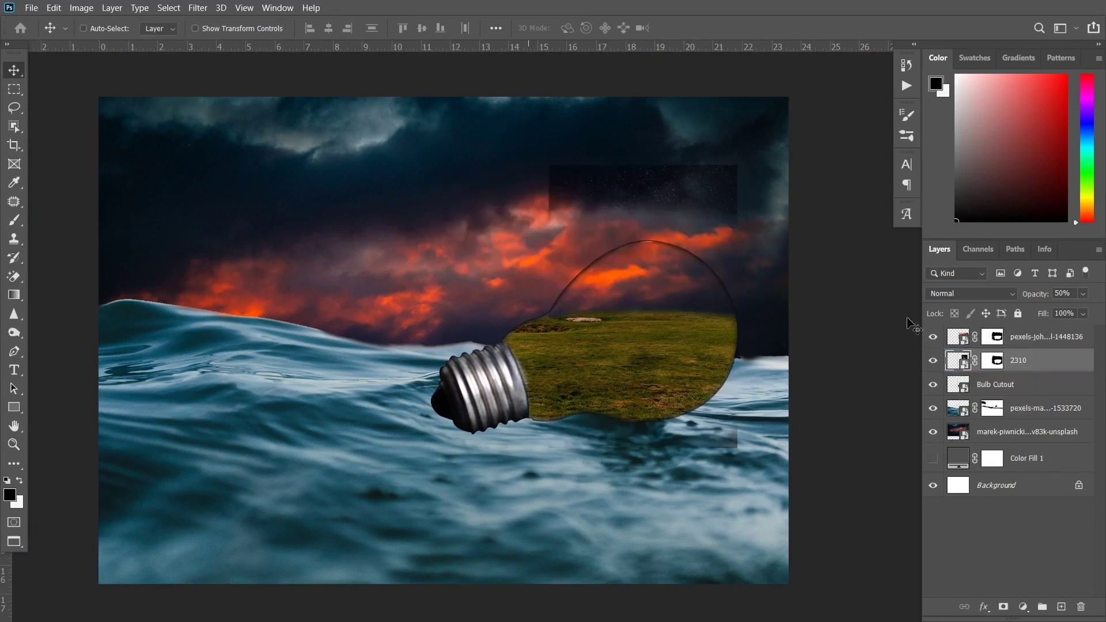
pyautogui.scroll(2, 669, 317)
pyautogui.press('b')
pyautogui.press('x')
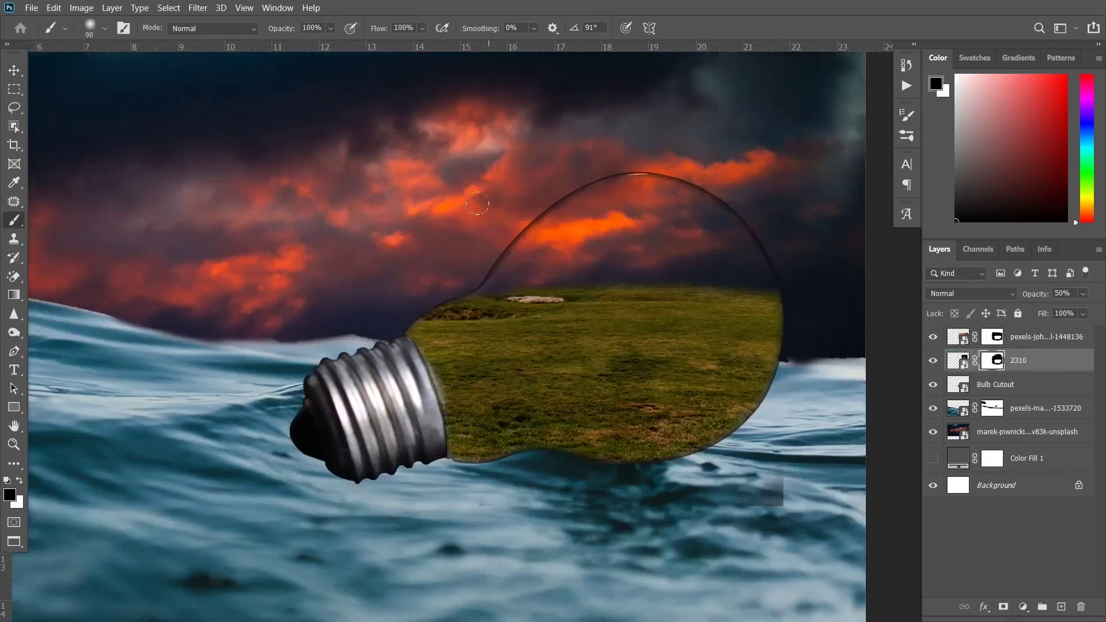
pyautogui.moveTo(570, 242); pyautogui.dragTo(634, 277)
pyautogui.scroll(2, 691, 301)
pyautogui.press('0')
pyautogui.moveTo(461, 144); pyautogui.dragTo(323, 288)
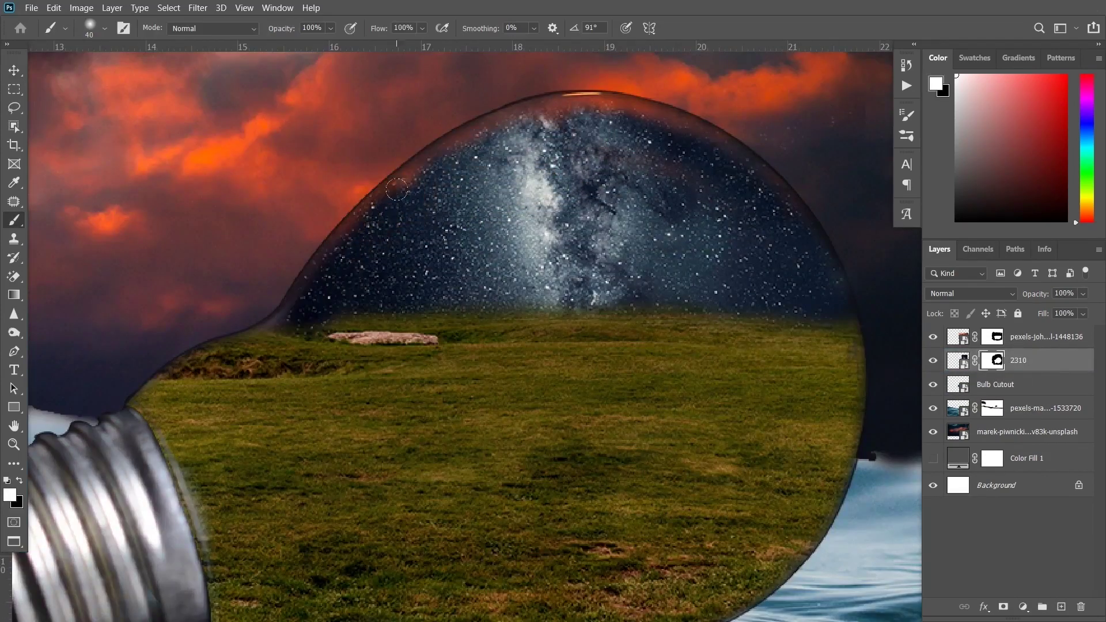
pyautogui.moveTo(495, 115); pyautogui.dragTo(692, 133)
pyautogui.press('[')
pyautogui.press('[')
# - Load and clear the bulb and star-mask selections, select the grass layer, and fit the view
pyautogui.keyDown('ctrl'); pyautogui.click(958, 384); pyautogui.keyUp('ctrl')
pyautogui.hotkey('ctrl', 'd')
pyautogui.press('v')
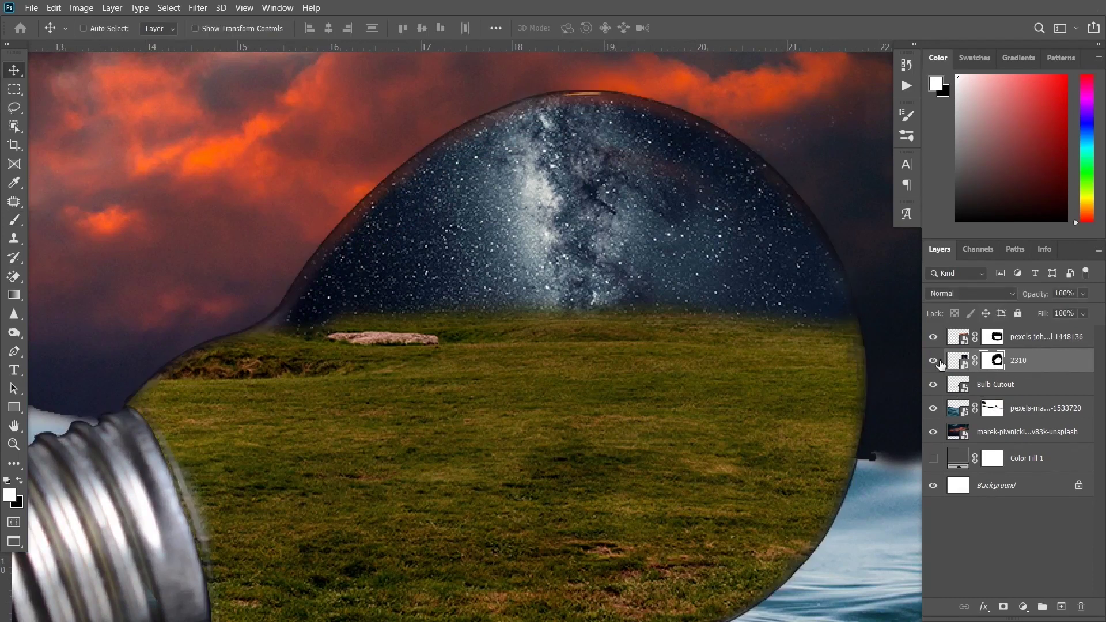
pyautogui.keyDown('ctrl'); pyautogui.click(992, 361); pyautogui.keyUp('ctrl')
pyautogui.hotkey('ctrl', '0')
pyautogui.hotkey('ctrl', 'd')
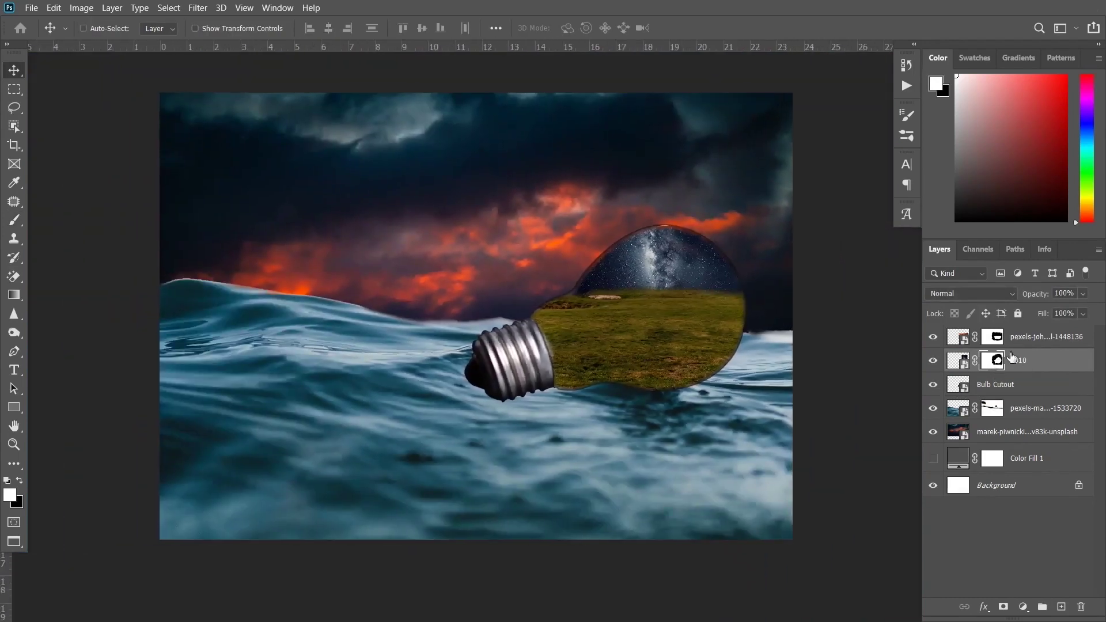
pyautogui.click(1037, 337)
pyautogui.press('b')
pyautogui.scroll(2, 680, 264)
pyautogui.press('v')
pyautogui.hotkey('ctrl', '0')
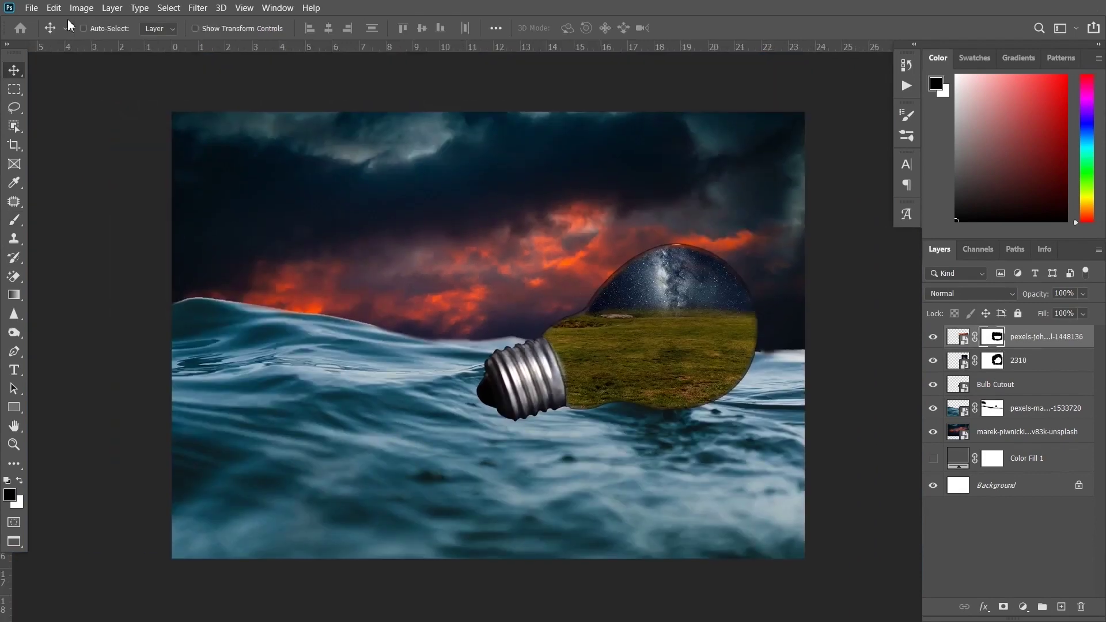
# - Place the old house photo, zoom in to trace it, and mask the tree layer T 03
pyautogui.press('Return')
pyautogui.press('l')
pyautogui.hotkey('ctrl', '+')
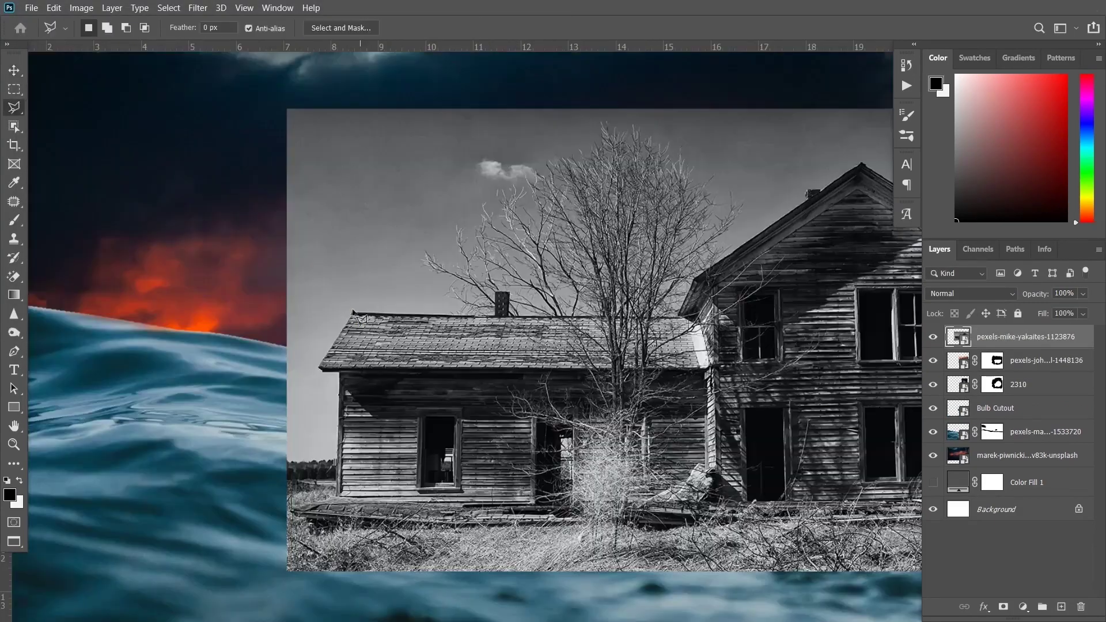
pyautogui.scroll(2, 518, 324)
pyautogui.hscroll(3, 518, 311)
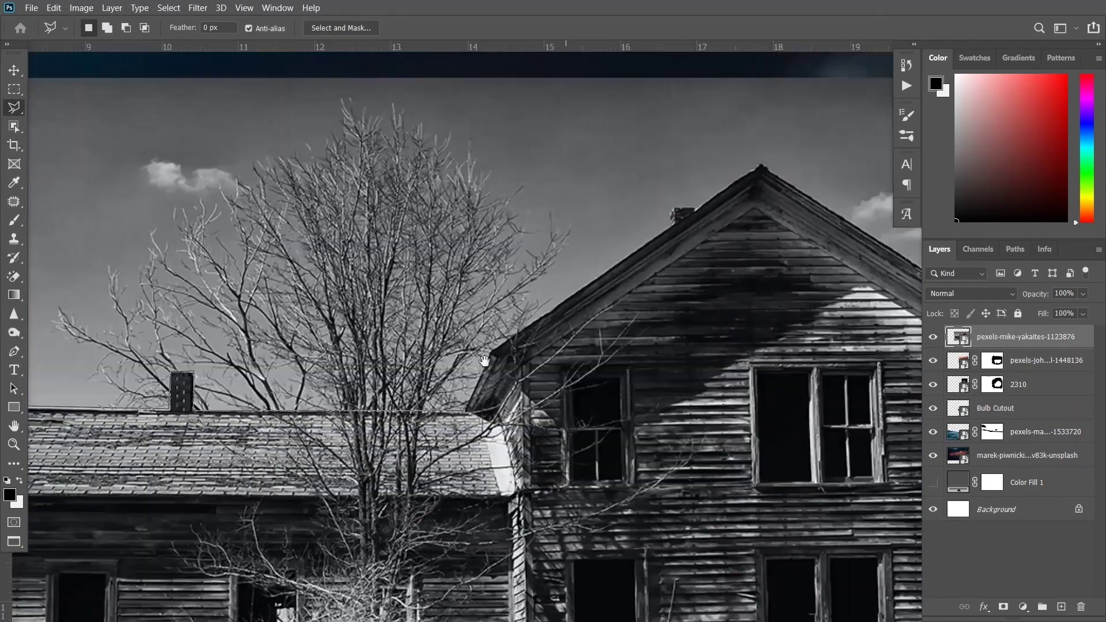
pyautogui.hscroll(3, 518, 299)
pyautogui.scroll(-2, 518, 294)
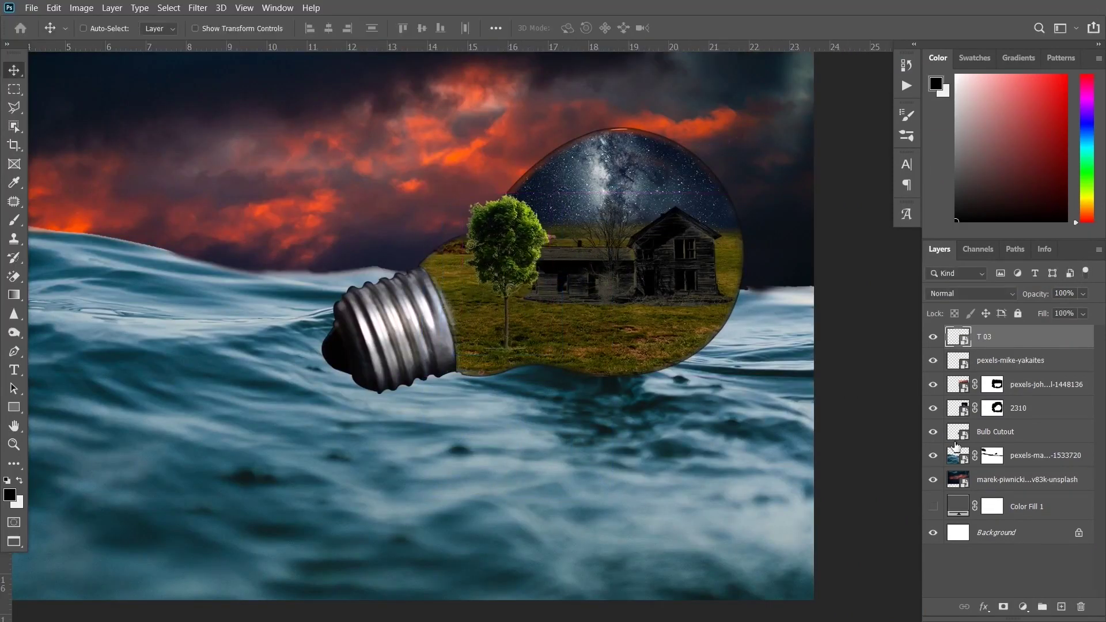
pyautogui.keyDown('alt'); pyautogui.click(1005, 608); pyautogui.keyUp('alt')
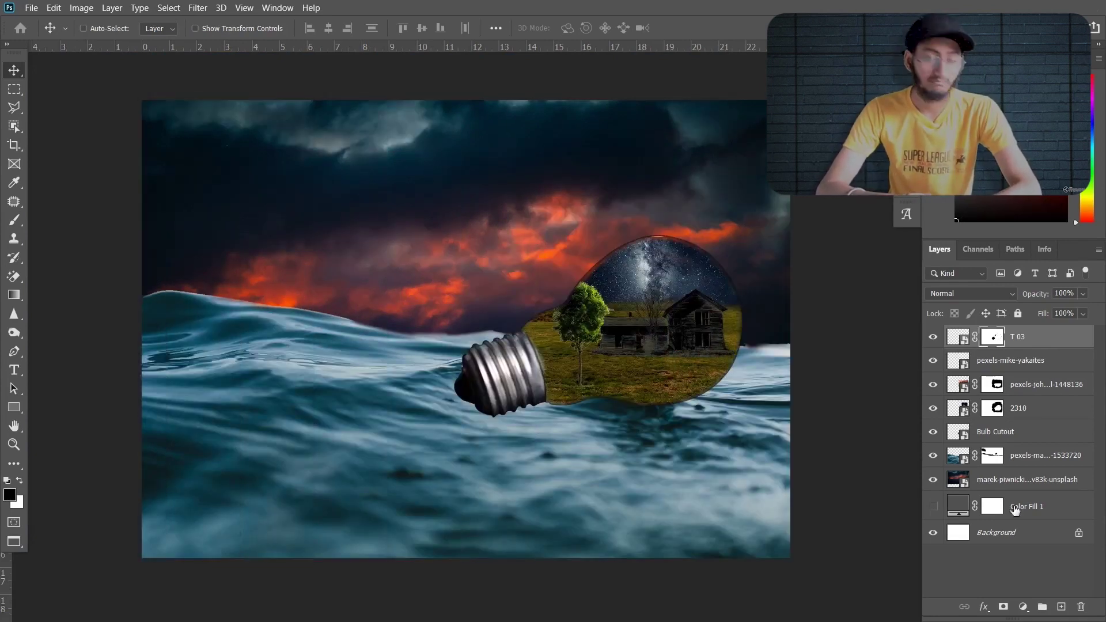
# - Apply Color Balance adjustments to the stormy sky and the sea photo
pyautogui.click(82, 8)
pyautogui.click(248, 127)
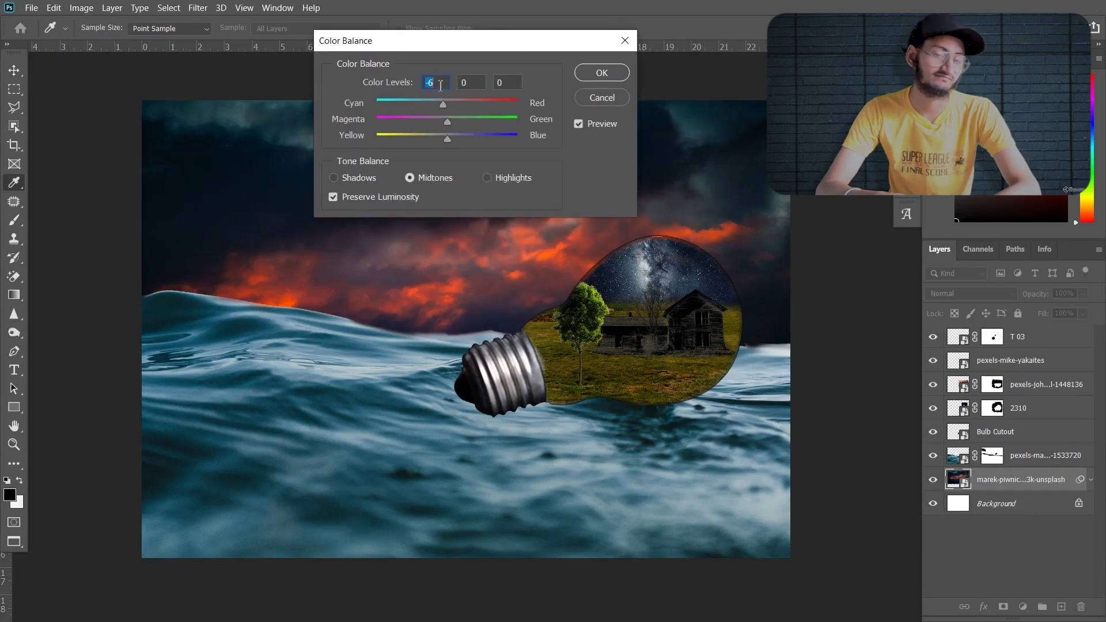
pyautogui.click(603, 72)
pyautogui.click(81, 9)
pyautogui.click(392, 153)
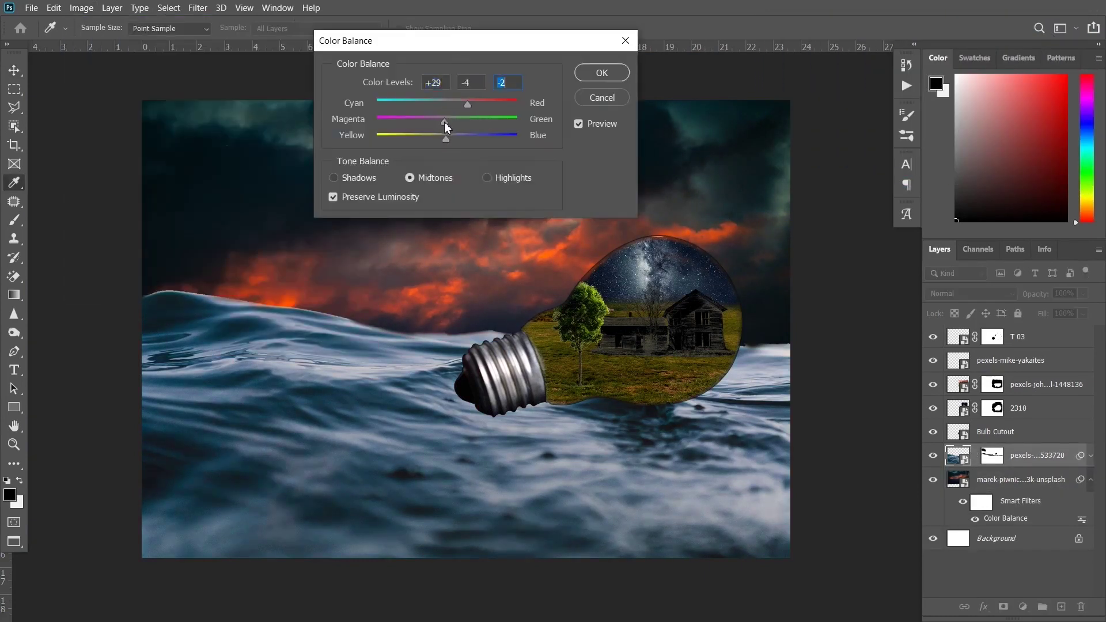
pyautogui.press('Return')
pyautogui.click(81, 8)
# - Darken the ocean with Levels output white near 206, then Gaussian Blur the 2310 layer
pyautogui.click(236, 58)
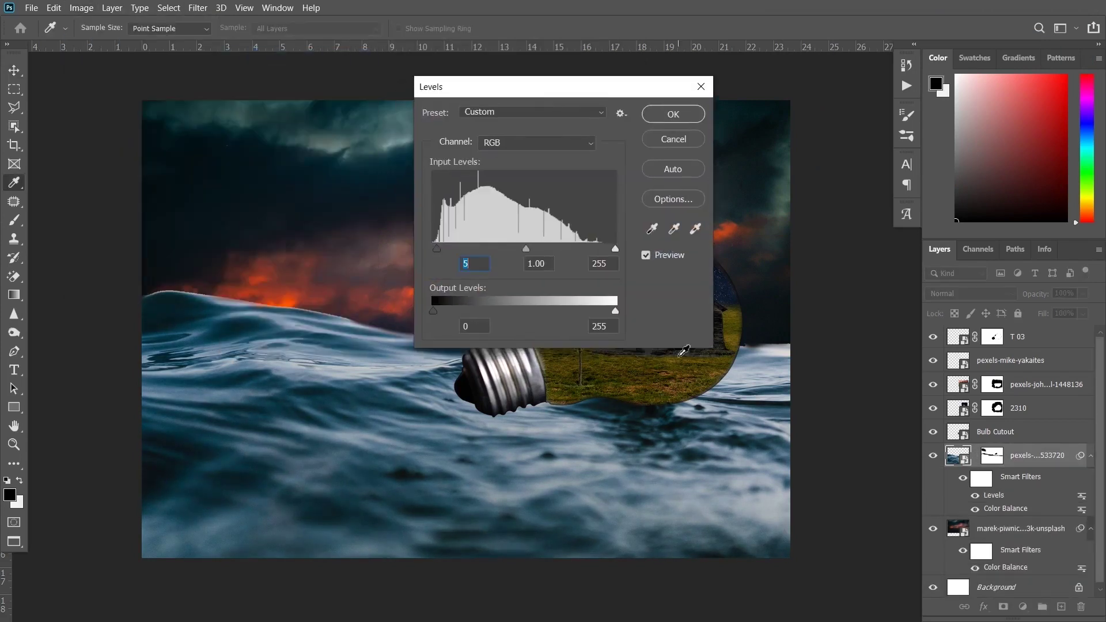
pyautogui.moveTo(615, 311); pyautogui.dragTo(577, 312)
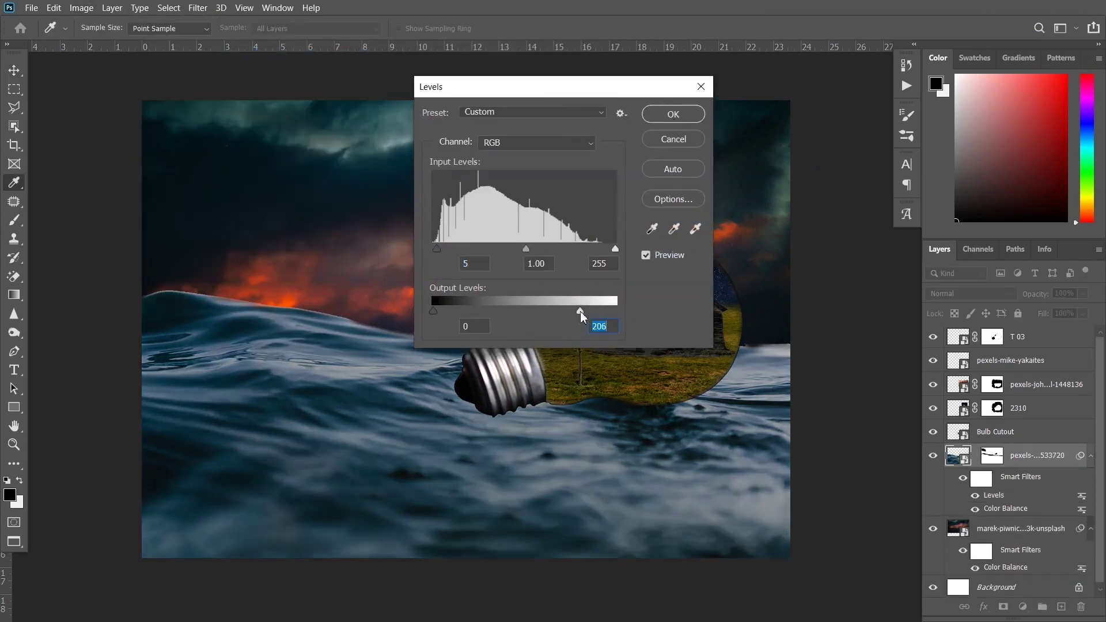
pyautogui.press('Return')
pyautogui.click(198, 8)
# - Apply a Color Balance adjustment to the house photo layer
pyautogui.click(404, 190)
pyautogui.click(802, 210)
pyautogui.click(958, 382)
pyautogui.click(81, 8)
pyautogui.click(260, 155)
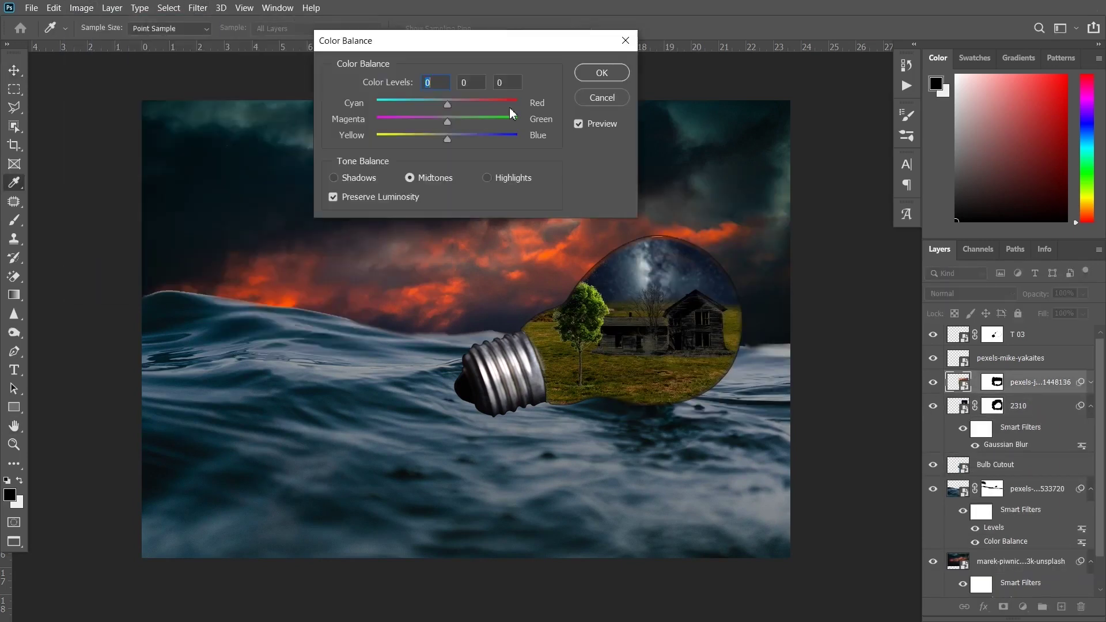
pyautogui.click(602, 73)
# - Add a new empty layer ready for brush painting
pyautogui.hotkey('ctrl', 'shift', 'alt', 'n')
pyautogui.press('b')
pyautogui.click(331, 28)
# - Paint the house shadow at about 52% brush opacity and name the layer Home Shadow
pyautogui.moveTo(343, 47); pyautogui.dragTo(311, 46)
pyautogui.hotkey('ctrl', '+')
pyautogui.hotkey('ctrl', '+')
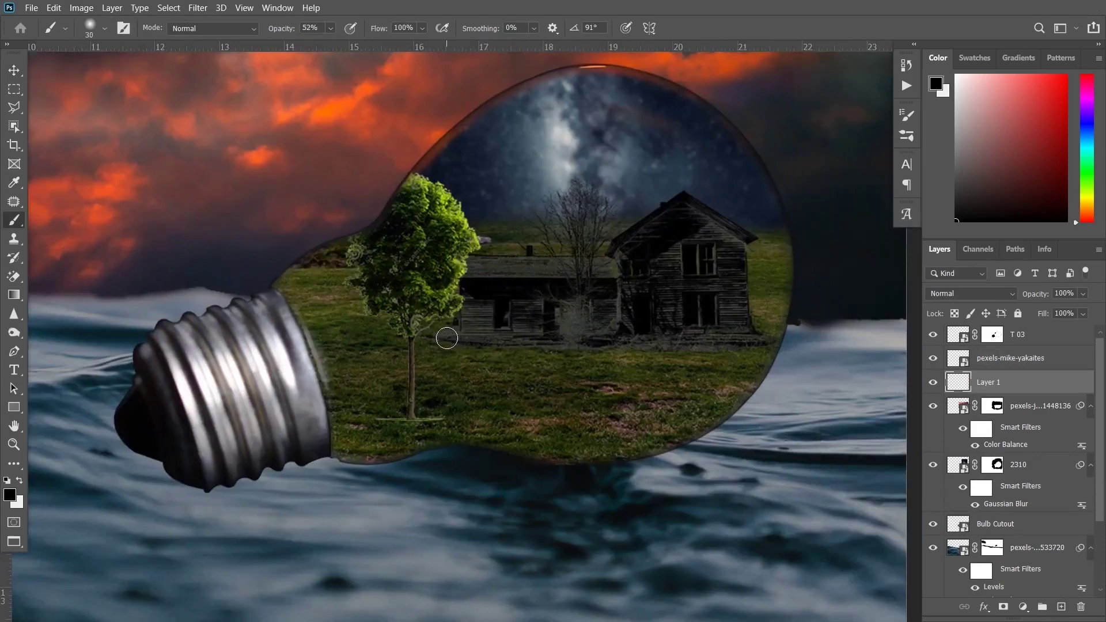
pyautogui.write('v')
pyautogui.write('ome Shadow')
pyautogui.press('Return')
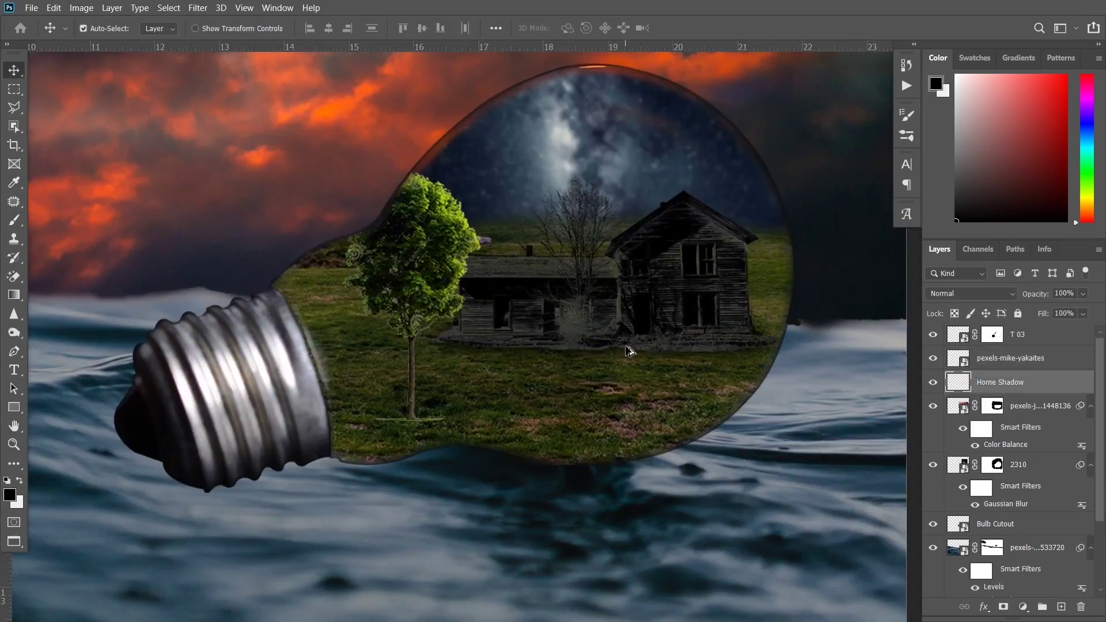
# - Add a new layer, zoom into the house, and Polygonal-Lasso the first windows
pyautogui.click(1061, 607)
pyautogui.hotkey('ctrl', '+')
pyautogui.hotkey('ctrl', '+')
pyautogui.press('l')
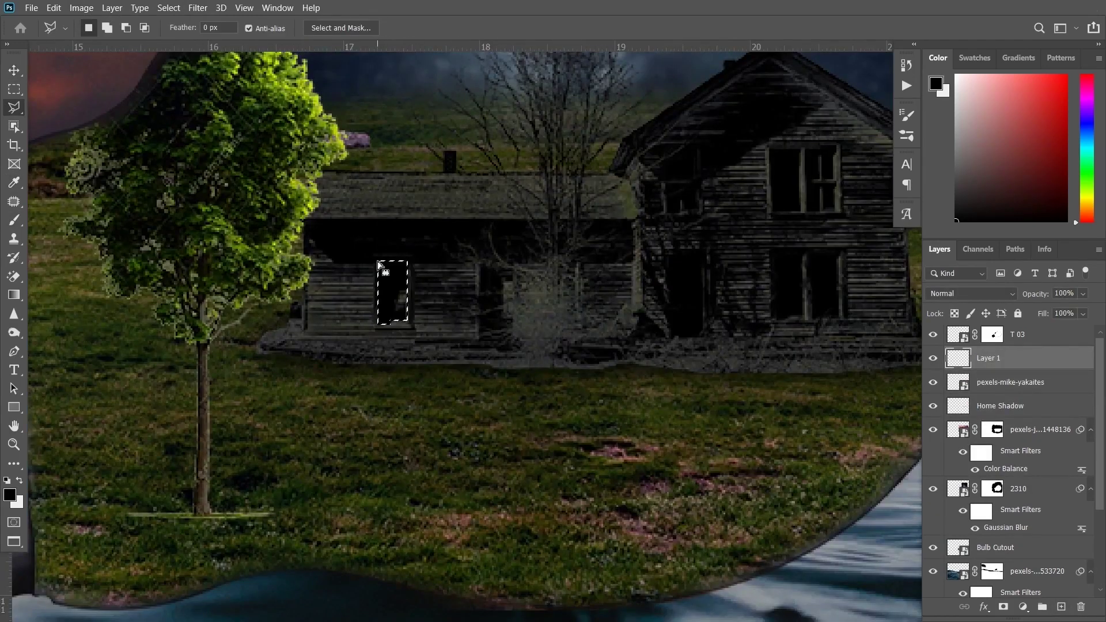
pyautogui.hotkey('ctrl', '+')
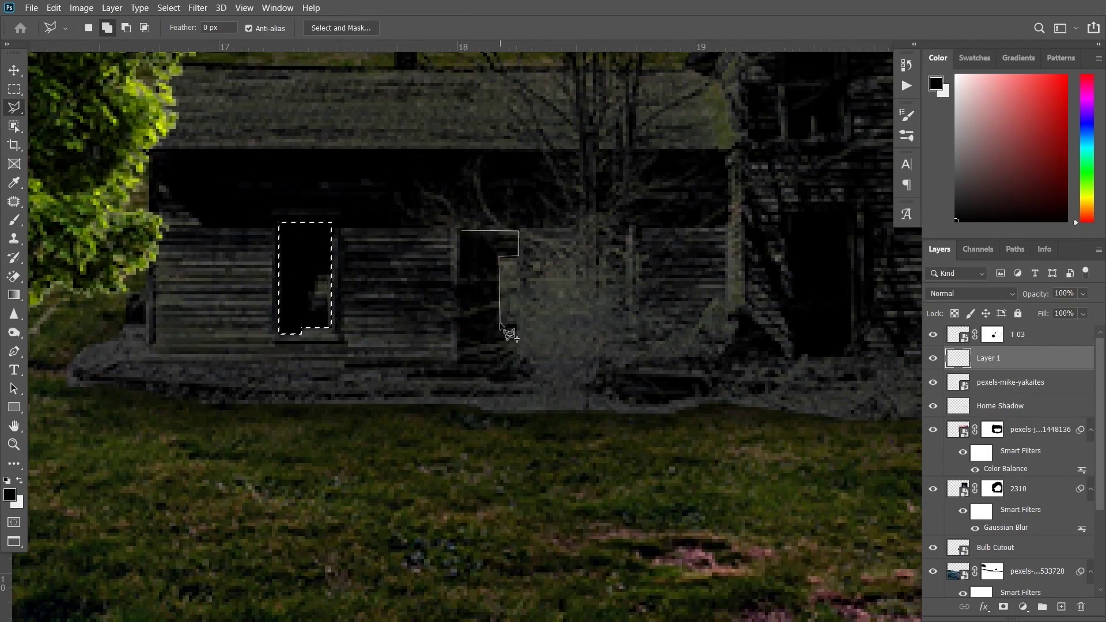
pyautogui.click(517, 350)
pyautogui.doubleClick(461, 349)
pyautogui.moveTo(809, 222); pyautogui.dragTo(521, 314)
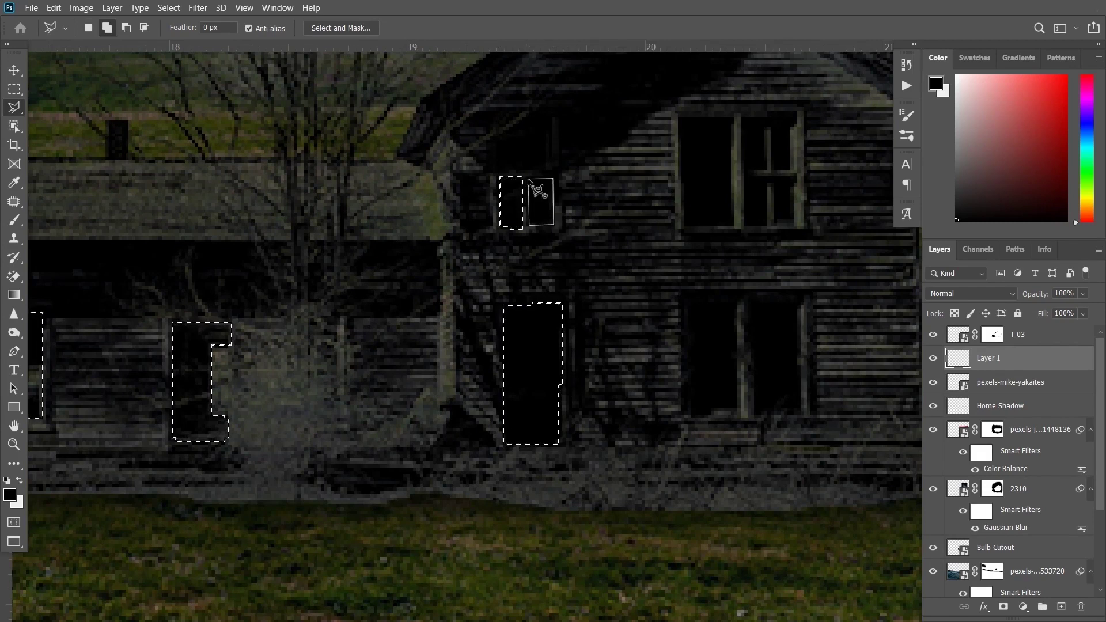
# - Add the upper and upper-right window panes to the selection
pyautogui.click(508, 114)
pyautogui.hscroll(2, 628, 147)
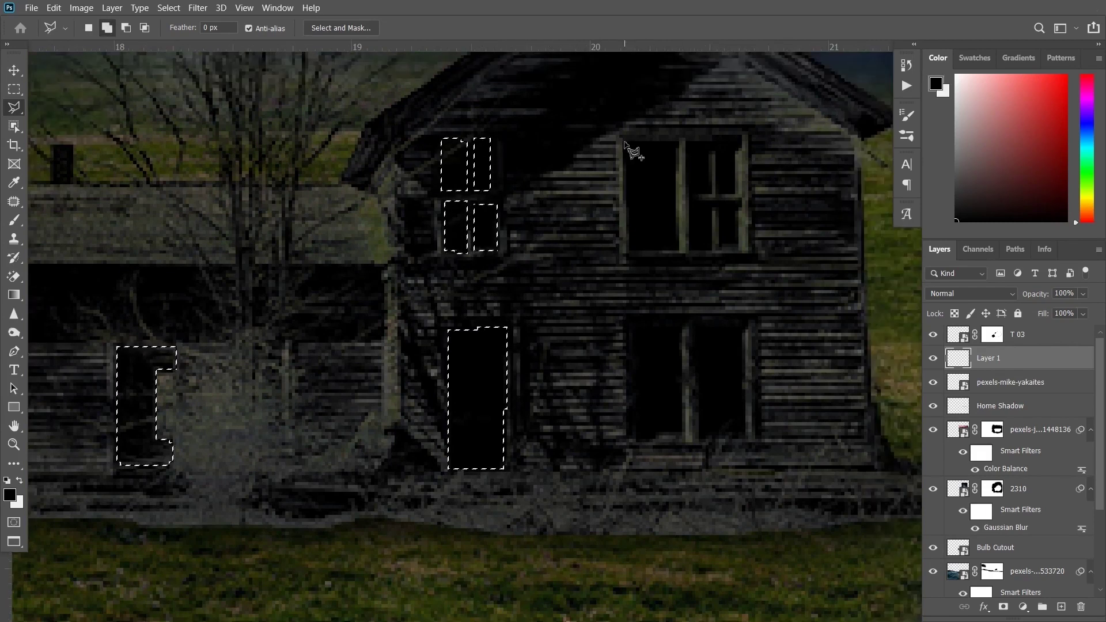
pyautogui.click(629, 252)
pyautogui.click(690, 195)
pyautogui.click(697, 327)
pyautogui.click(743, 326)
pyautogui.click(743, 435)
pyautogui.click(698, 436)
pyautogui.click(697, 326)
# - Add the lower-middle and remaining right-side window panes to the selection
pyautogui.click(681, 328)
pyautogui.click(683, 430)
pyautogui.click(631, 325)
pyautogui.click(694, 201)
pyautogui.click(692, 251)
pyautogui.click(717, 192)
pyautogui.click(743, 139)
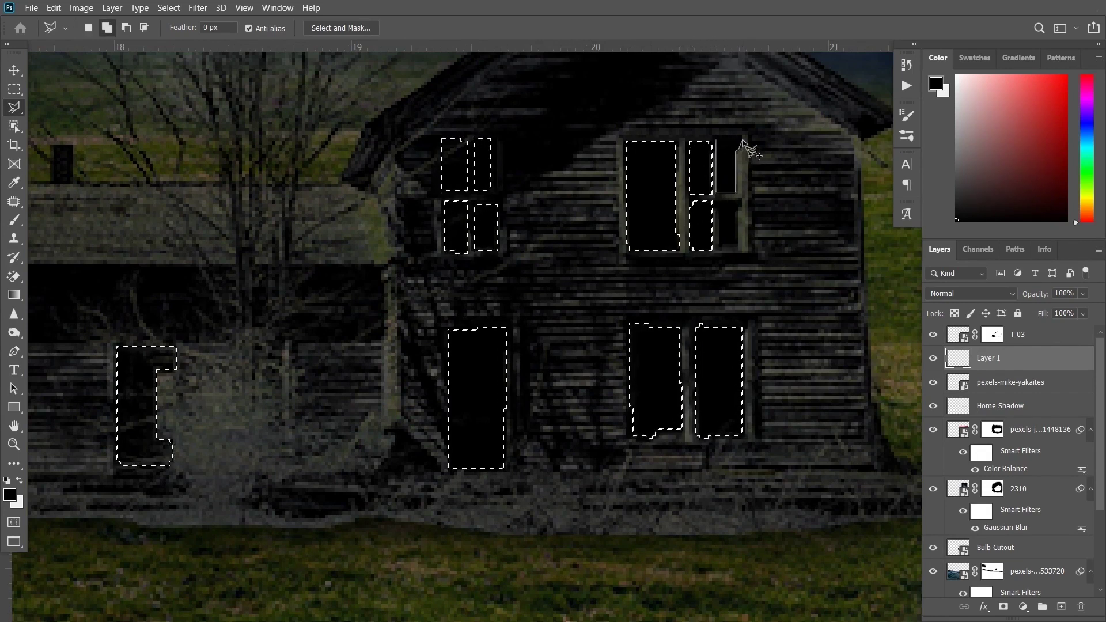
pyautogui.click(721, 202)
pyautogui.click(739, 247)
pyautogui.click(721, 202)
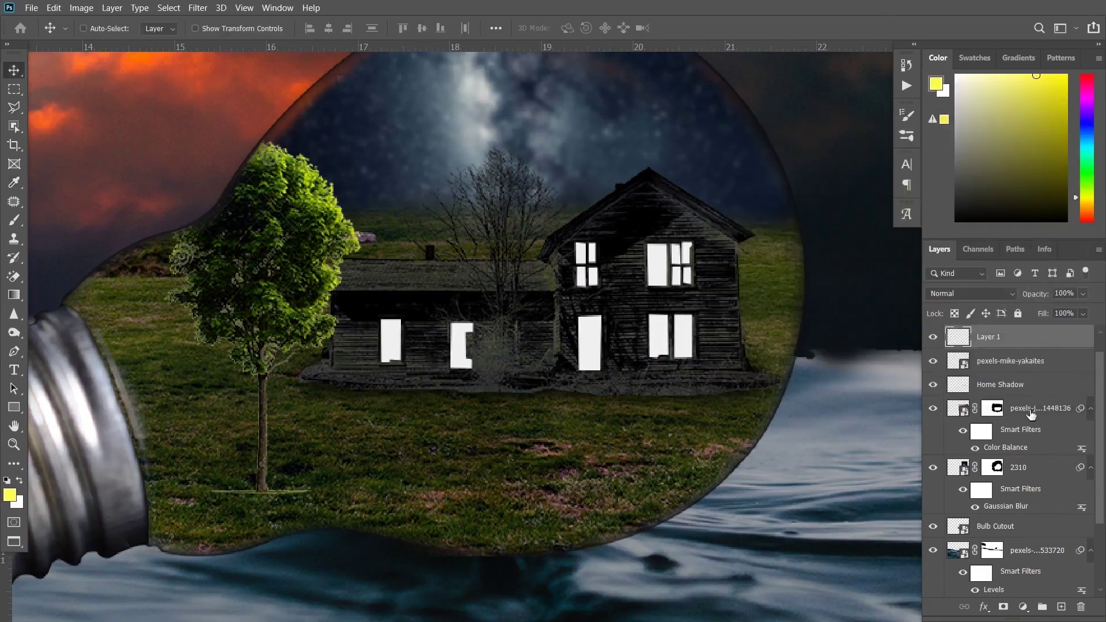
# - Clip an Exposure adjustment (about +1.17) to the windows, invert its mask and brush it in
pyautogui.moveTo(613, 261); pyautogui.dragTo(809, 261)
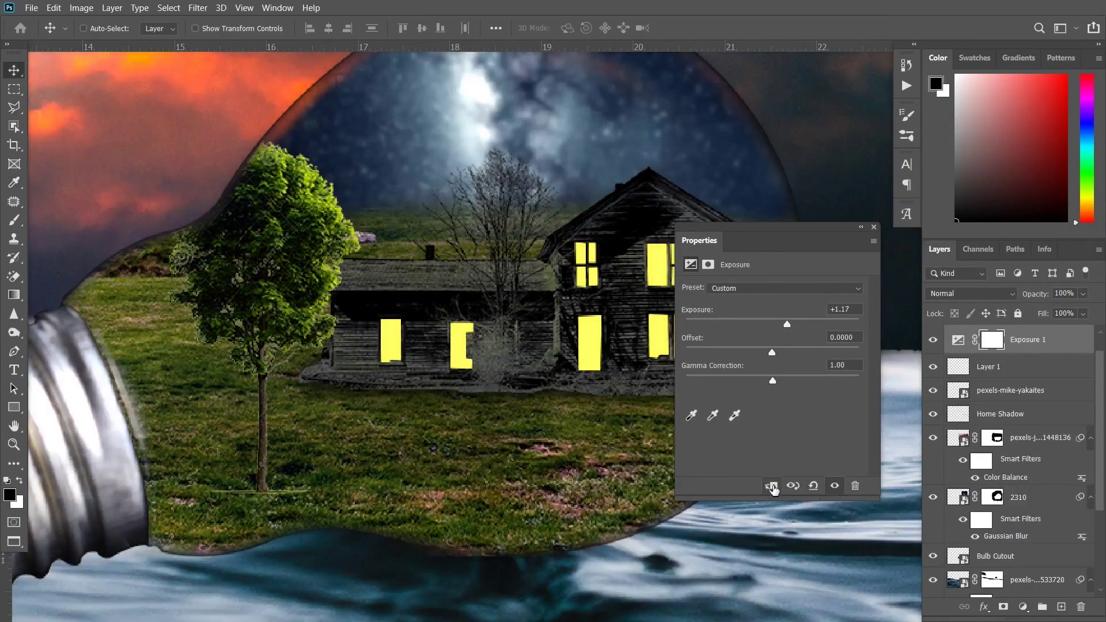
pyautogui.click(771, 486)
pyautogui.moveTo(786, 323); pyautogui.dragTo(796, 325)
pyautogui.click(874, 227)
pyautogui.hotkey('ctrl', 'i')
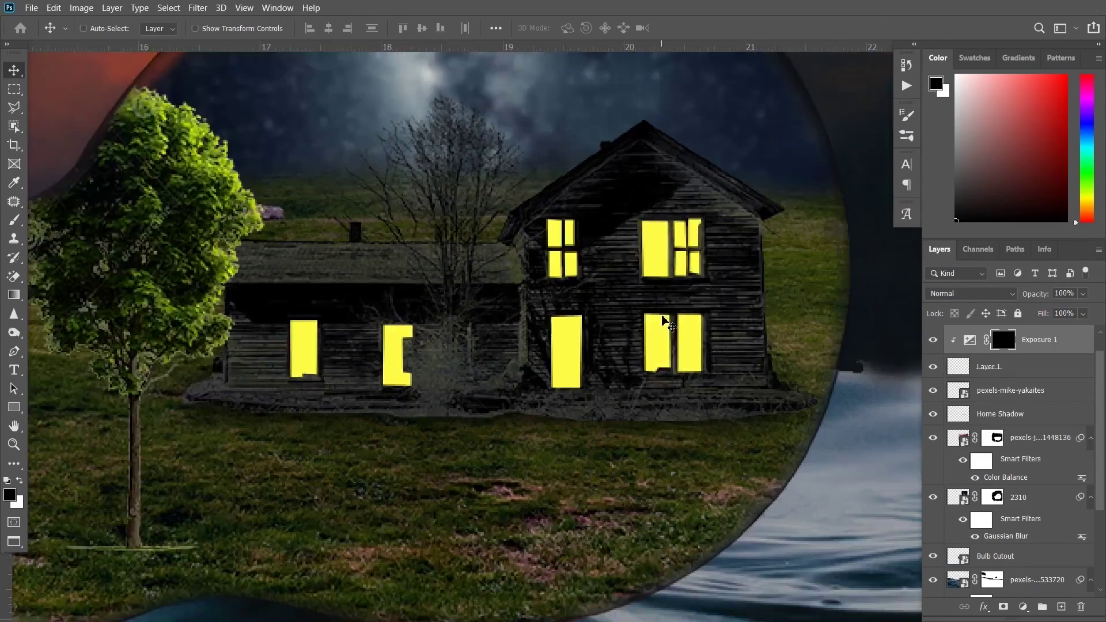
pyautogui.scroll(1, 668, 346)
pyautogui.press('b')
pyautogui.click(331, 28)
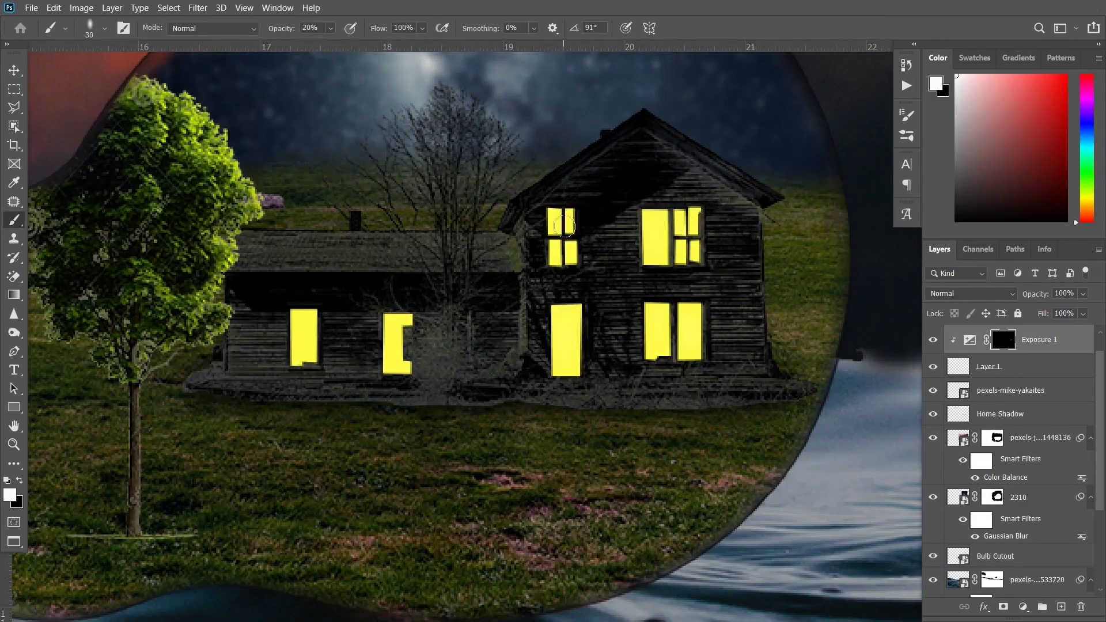
# - Add a new Layer 2 with a larger brush and yellow as the painting colour
pyautogui.keyDown('alt'); pyautogui.click(305, 328); pyautogui.keyUp('alt')
pyautogui.hotkey('ctrl', 'shift', 'alt', 'n')
pyautogui.rightClick(298, 325)
pyautogui.press(']')
pyautogui.press('Escape')
pyautogui.click(10, 494)
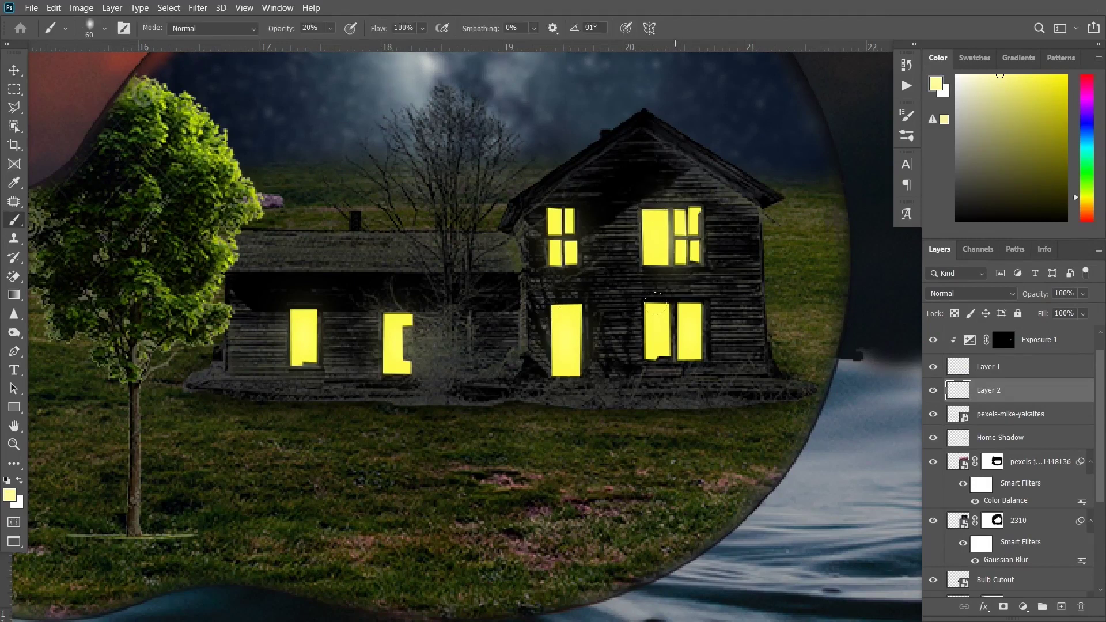
# - Start a Pen path curving along the lower roof eaves
pyautogui.press('p')
pyautogui.moveTo(303, 320); pyautogui.dragTo(467, 301)
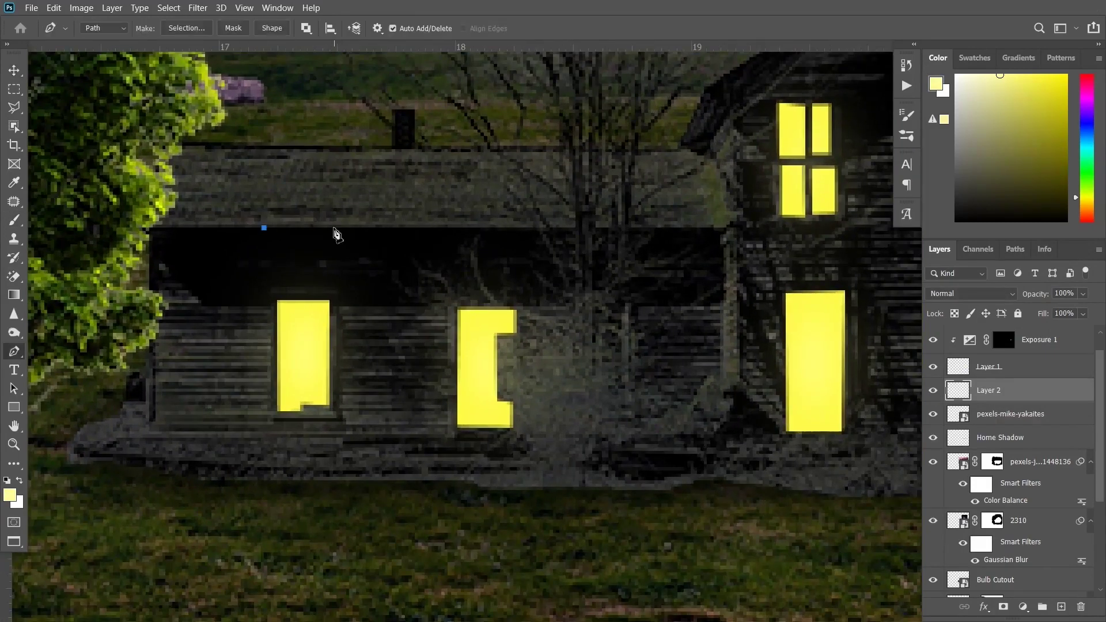
pyautogui.scroll(3, 580, 179)
pyautogui.hscroll(4, 579, 178)
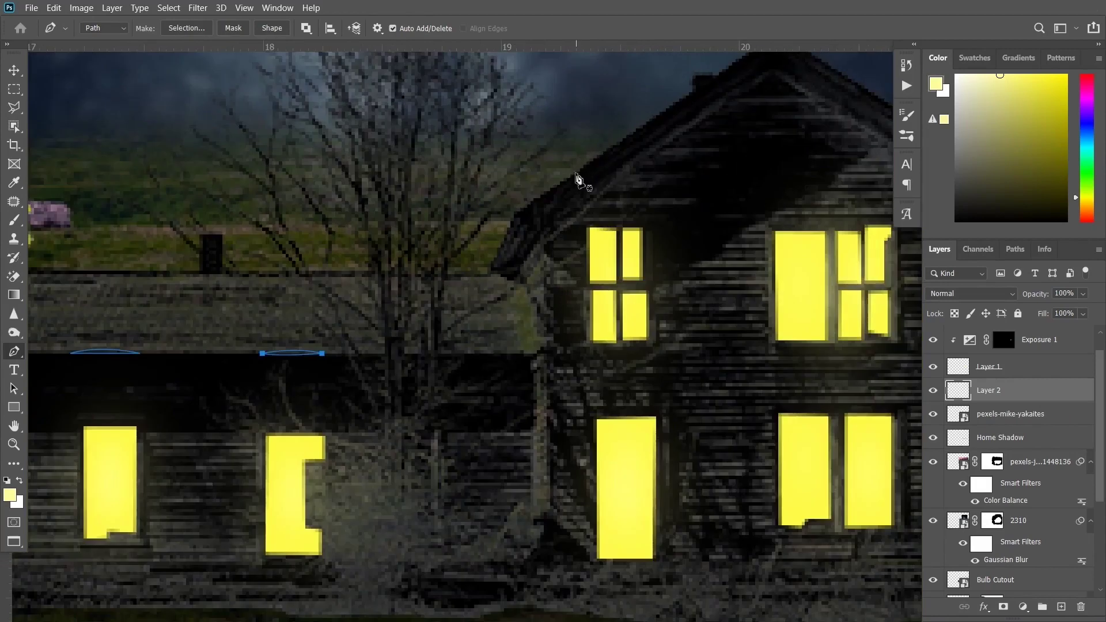
# - Add a new Layer 3 for the roof lights and set up the brush
pyautogui.scroll(-2, 615, 153)
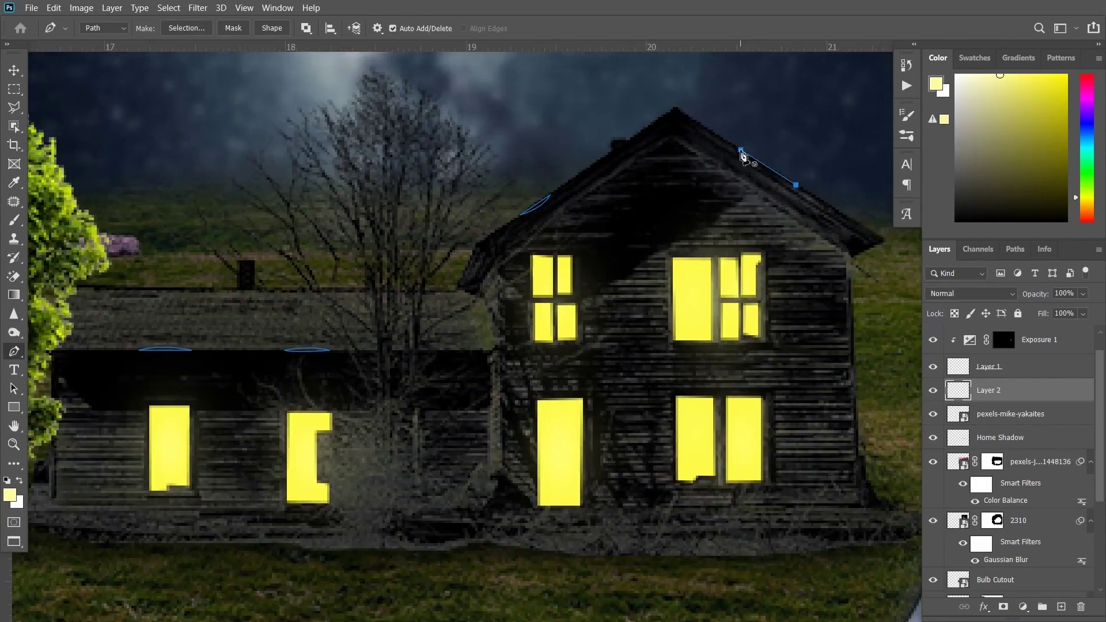
pyautogui.click(1004, 417)
pyautogui.hotkey('ctrl', 'shift', 'alt', 'n')
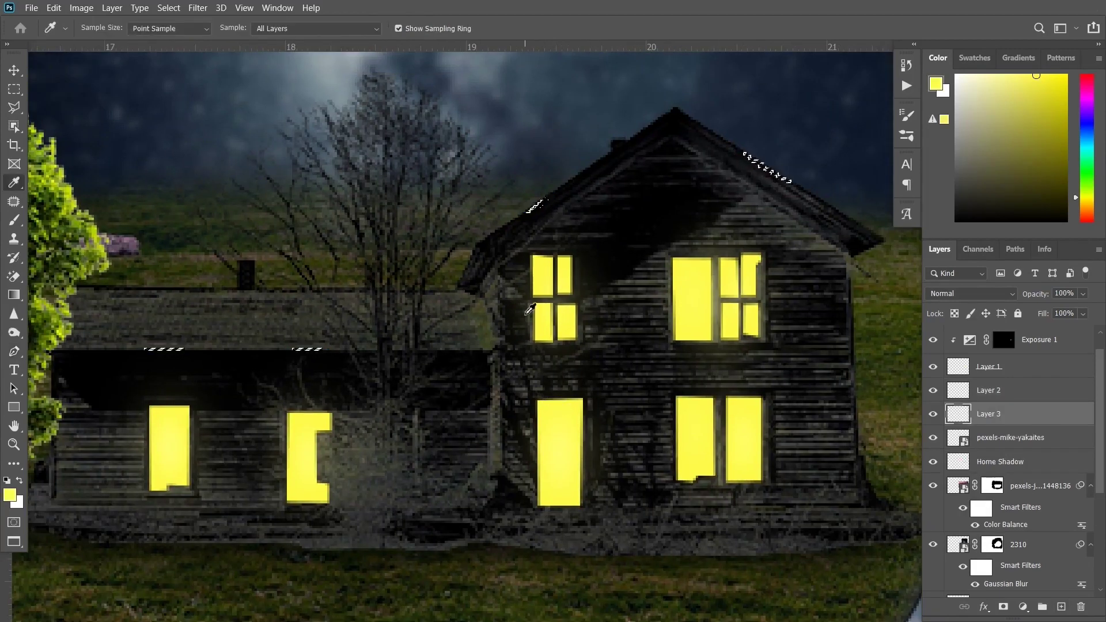
pyautogui.press('b')
pyautogui.scroll(1, 276, 364)
pyautogui.click(105, 29)
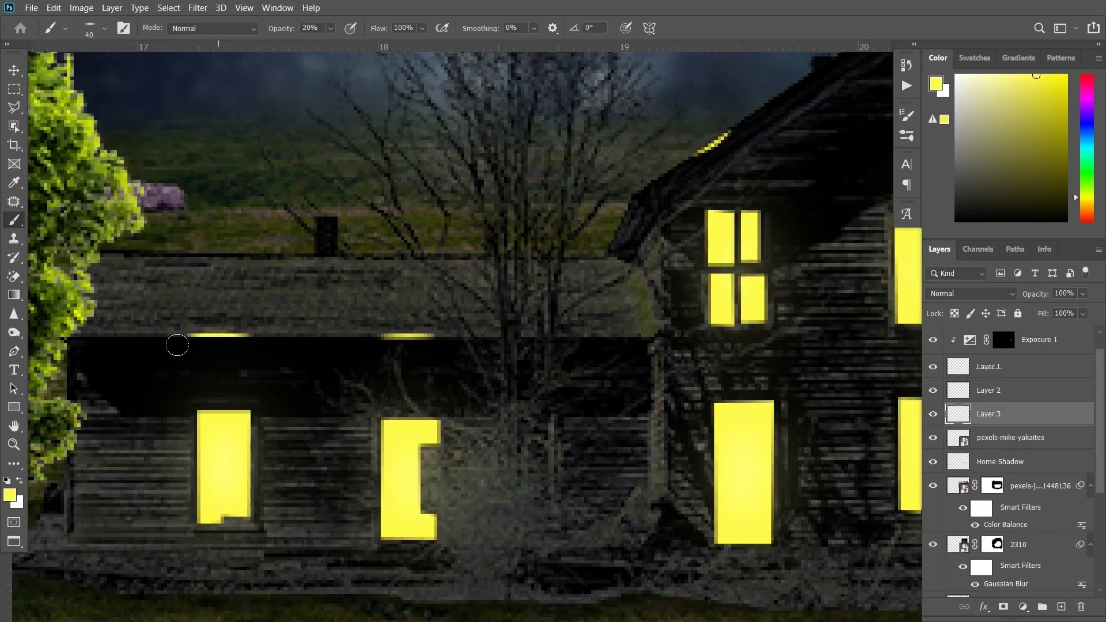
# - Stroke the roof-edge path with yellow, then clear the finished path
pyautogui.scroll(-1, 185, 342)
pyautogui.click(105, 28)
pyautogui.press('p')
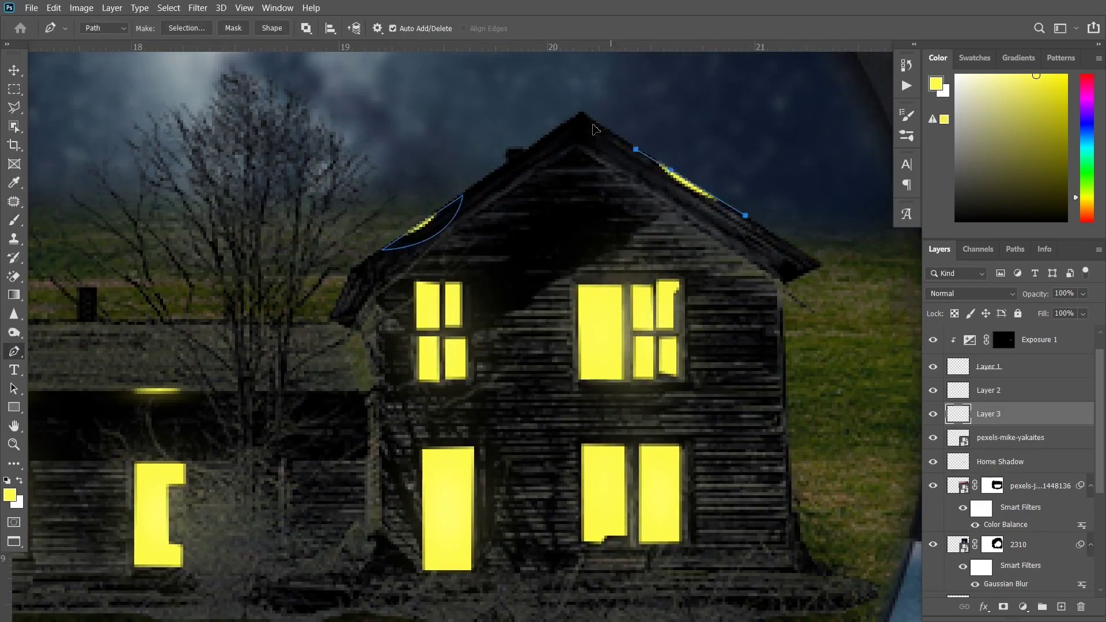
pyautogui.hotkey('ctrl', 'Return')
pyautogui.press('b')
pyautogui.click(105, 28)
pyautogui.press('v')
pyautogui.scroll(-2, 674, 367)
# - Add a darkening Curves adjustment clipped to the house, with its mask inverted to black
pyautogui.scroll(-1, 674, 366)
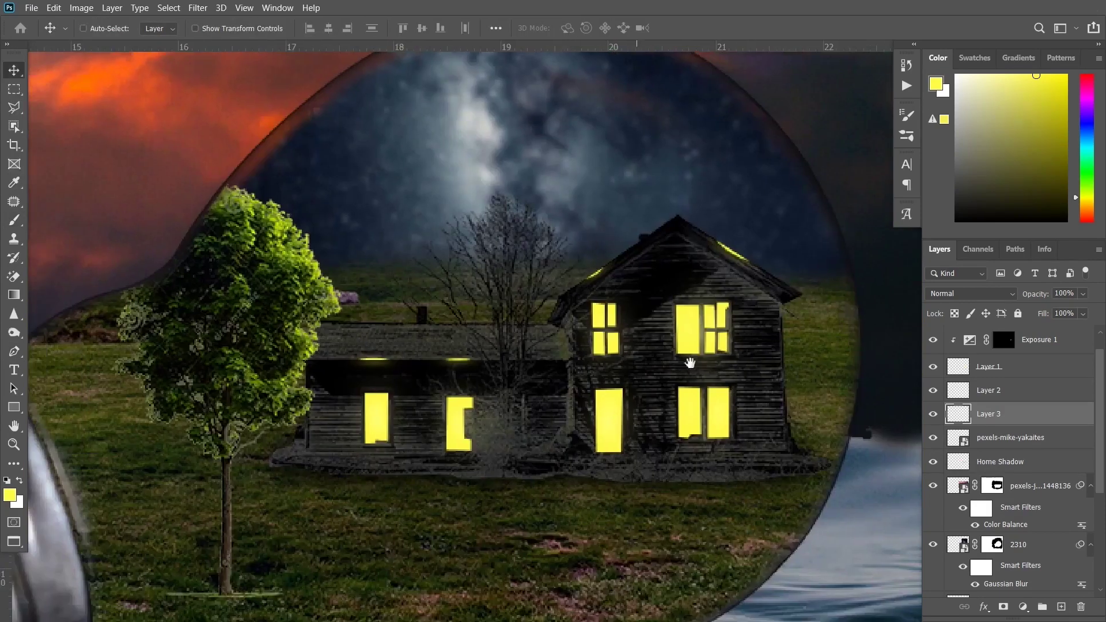
pyautogui.scroll(-1, 673, 366)
pyautogui.click(1010, 437)
pyautogui.click(1024, 607)
pyautogui.click(1008, 427)
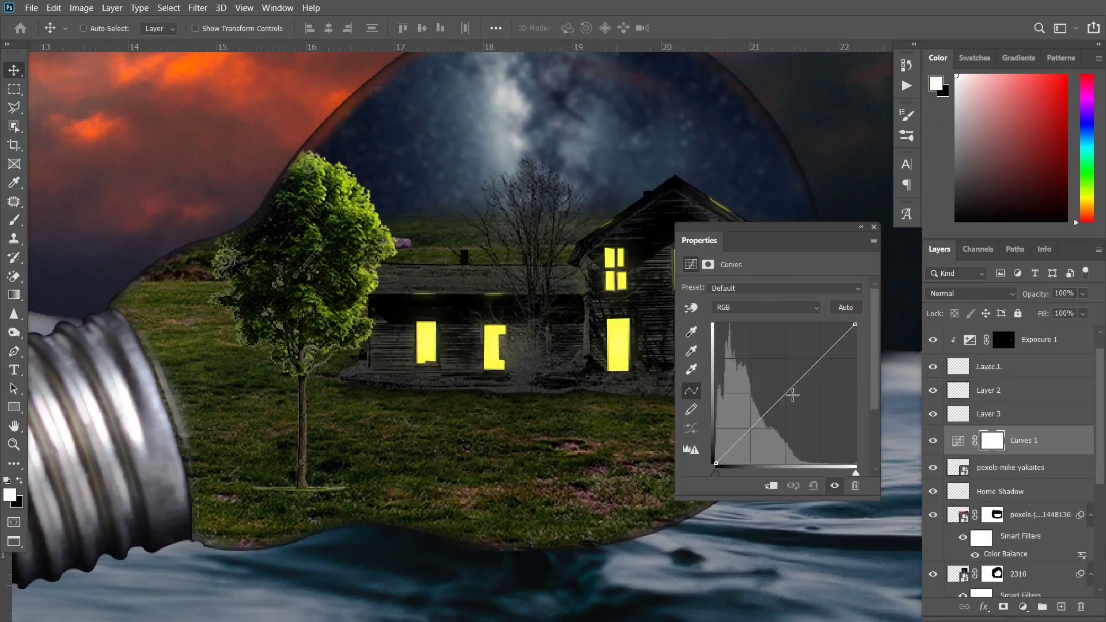
pyautogui.moveTo(748, 355); pyautogui.dragTo(796, 416)
pyautogui.hotkey('ctrl', 'alt', 'g')
pyautogui.hotkey('ctrl', 'i')
# - Paint white with a small full-opacity brush to darken chosen parts of the house
pyautogui.hotkey('ctrl', '+')
pyautogui.press('b')
pyautogui.click(89, 27)
pyautogui.press('0')
pyautogui.hotkey('ctrl', '+')
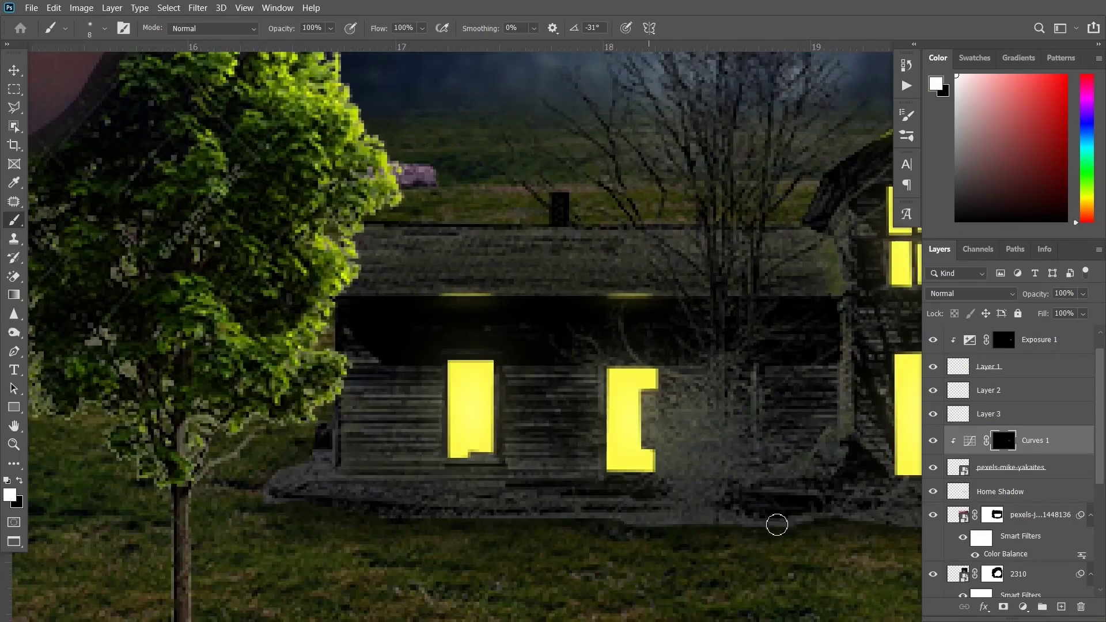
pyautogui.hscroll(5, 528, 490)
pyautogui.scroll(1, 528, 491)
pyautogui.hotkey('ctrl', '-')
pyautogui.press('v')
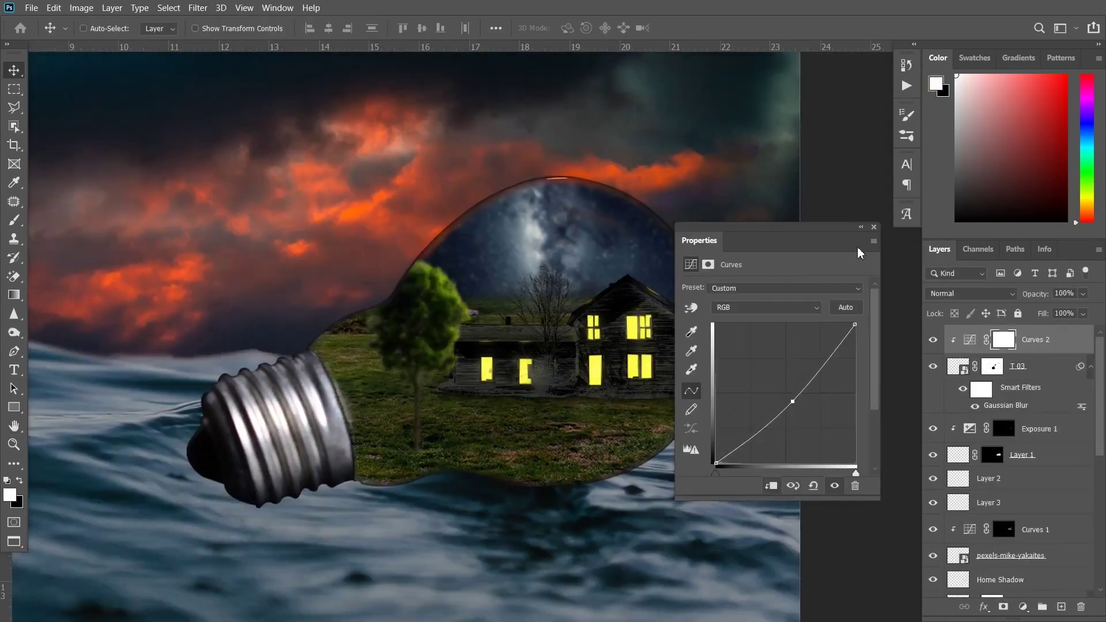
# - Paint black on the T 03 smart filter mask to limit the tree's blur
pyautogui.click(861, 227)
pyautogui.scroll(2, 461, 288)
pyautogui.click(14, 220)
pyautogui.press('x')
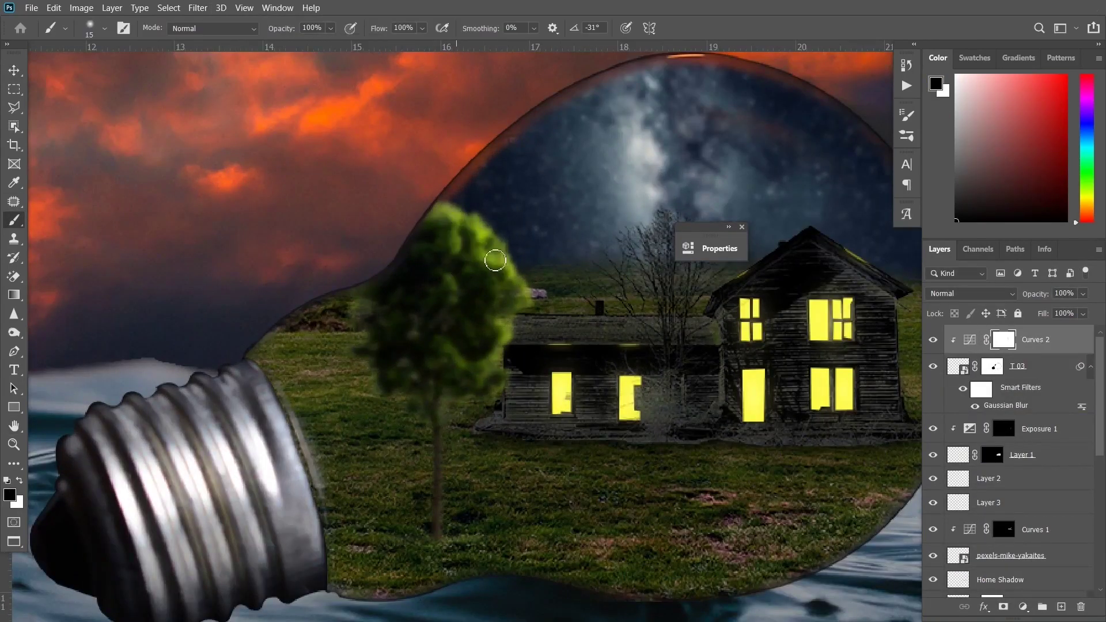
pyautogui.hotkey('alt', '[')
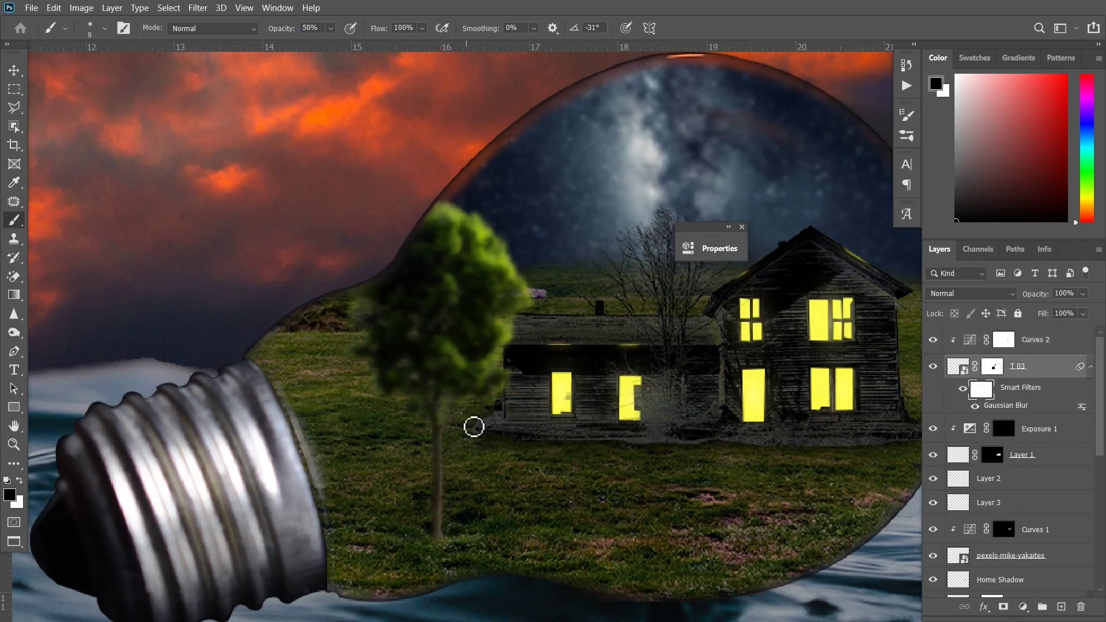
# - Fill the tree selection with yellow on a new layer and give it an inverted mask
pyautogui.press('v')
pyautogui.hotkey('ctrl', 'shift', 'alt', 'n')
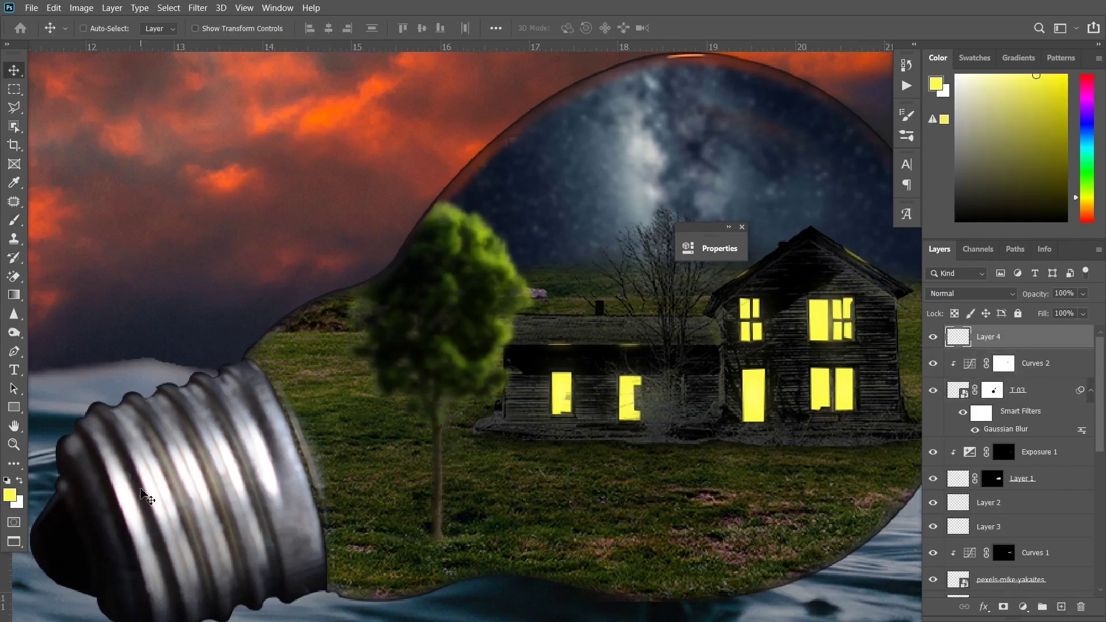
pyautogui.hotkey('alt', 'BackSpace')
pyautogui.hotkey('ctrl', 'd')
pyautogui.press('d')
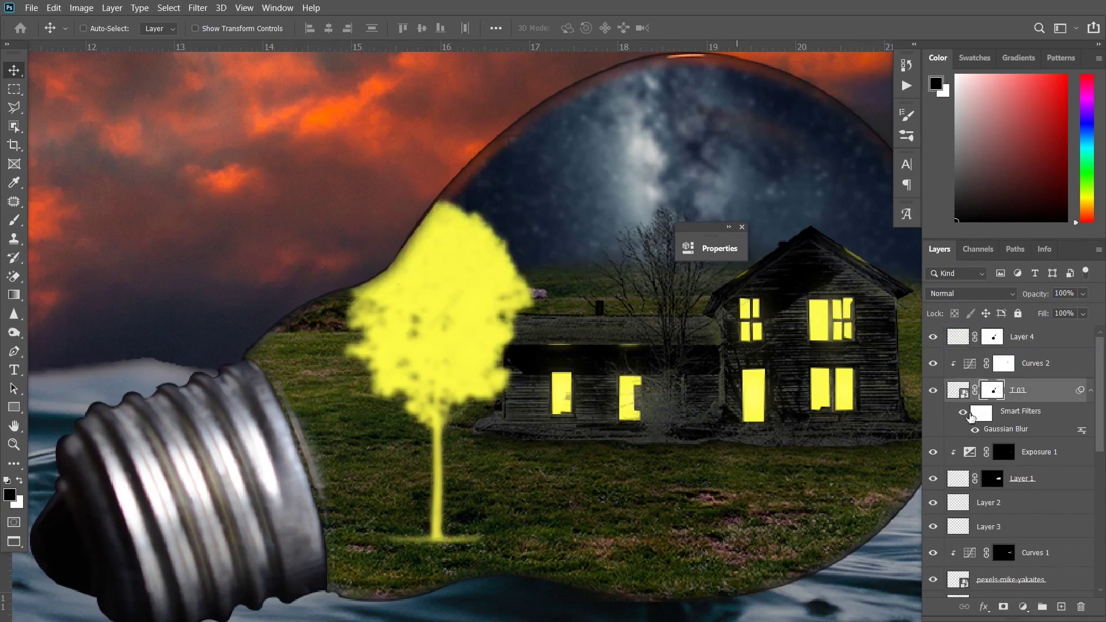
pyautogui.hotkey('ctrl', 'i')
# - Paint white at 40% to reveal glow along the trunk, and set the layer to 72% opacity
pyautogui.press('b')
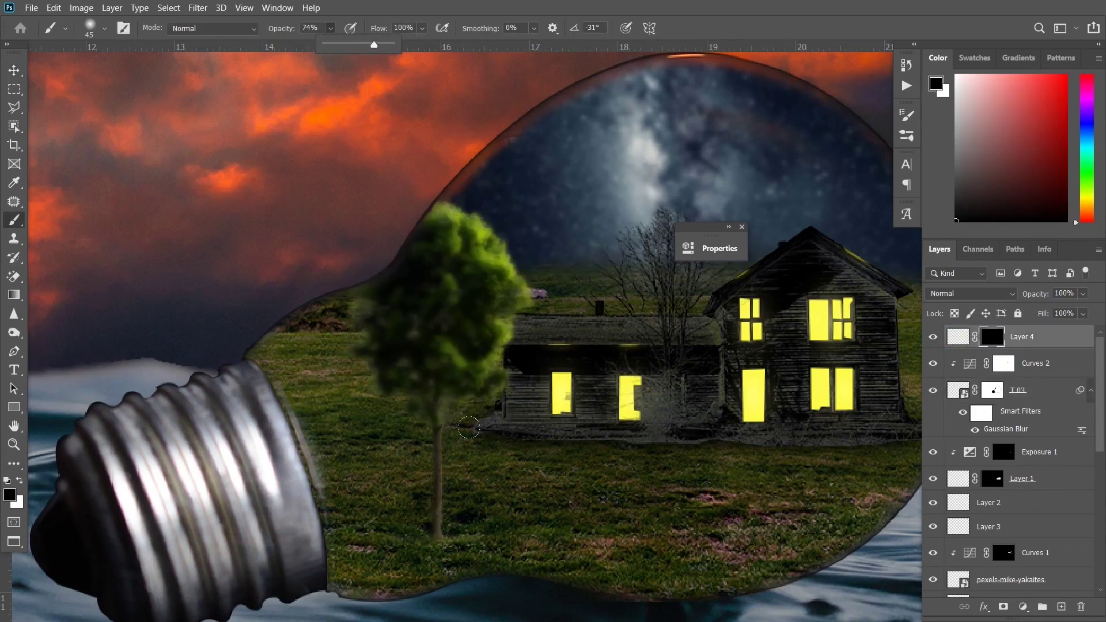
pyautogui.press('4')
pyautogui.scroll(1, 468, 428)
pyautogui.press('x')
pyautogui.press('[')
pyautogui.press('[')
pyautogui.press('[')
pyautogui.moveTo(438, 404); pyautogui.dragTo(438, 524)
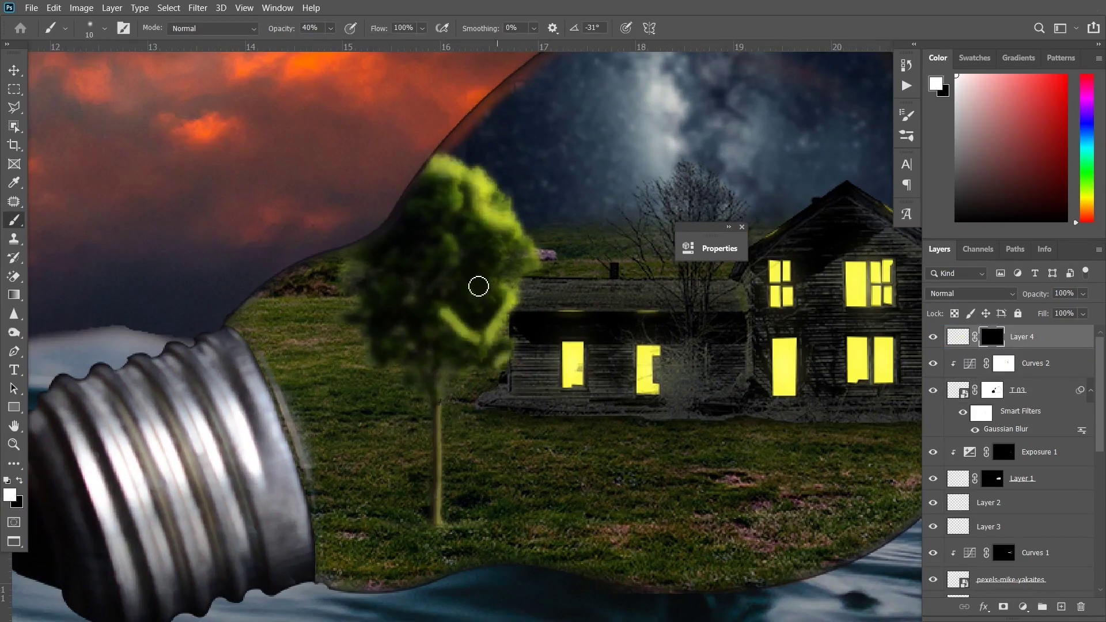
pyautogui.hotkey('ctrl', '0')
pyautogui.press('x')
pyautogui.press('v')
pyautogui.moveTo(1083, 294); pyautogui.dragTo(1080, 326)
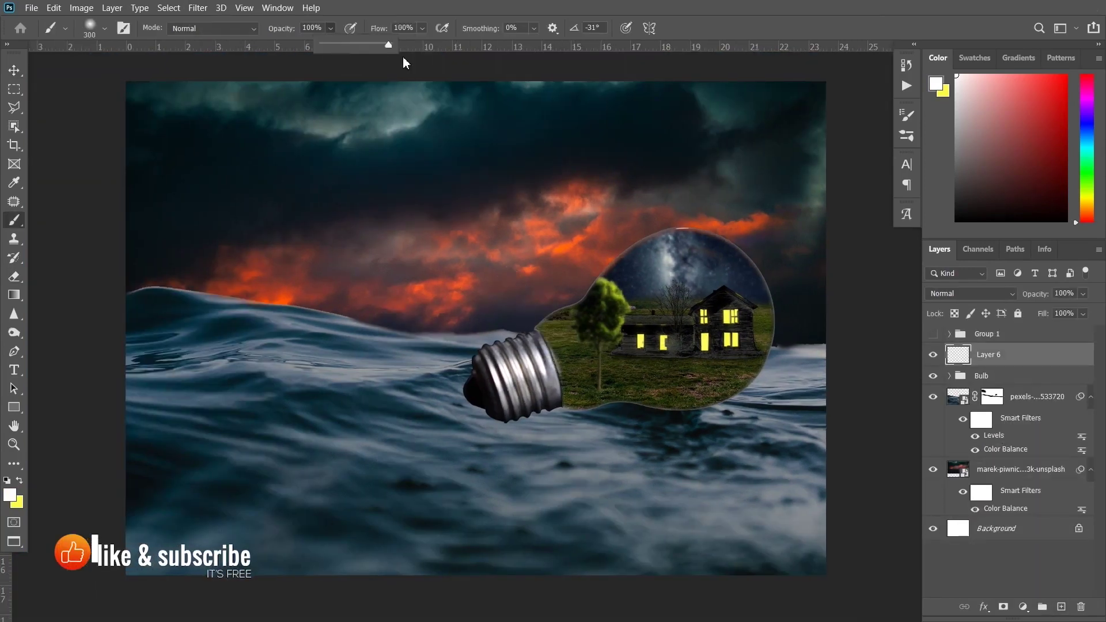
# - Warp a white glow into a curved glass highlight strip on Rectangle 1 copy 3
pyautogui.click(495, 276)
pyautogui.hotkey('ctrl', 't')
pyautogui.moveTo(507, 180); pyautogui.dragTo(507, 279)
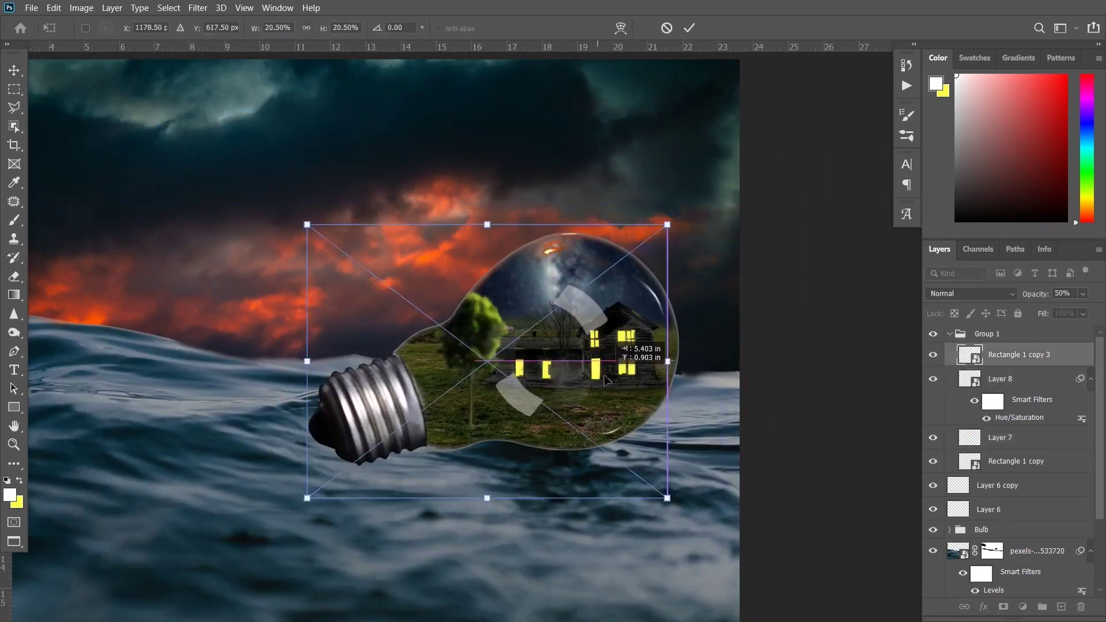
pyautogui.click(1015, 512)
# - Fade the highlight layers to 50% and 40% opacity and collapse Group 1
pyautogui.click(1014, 438)
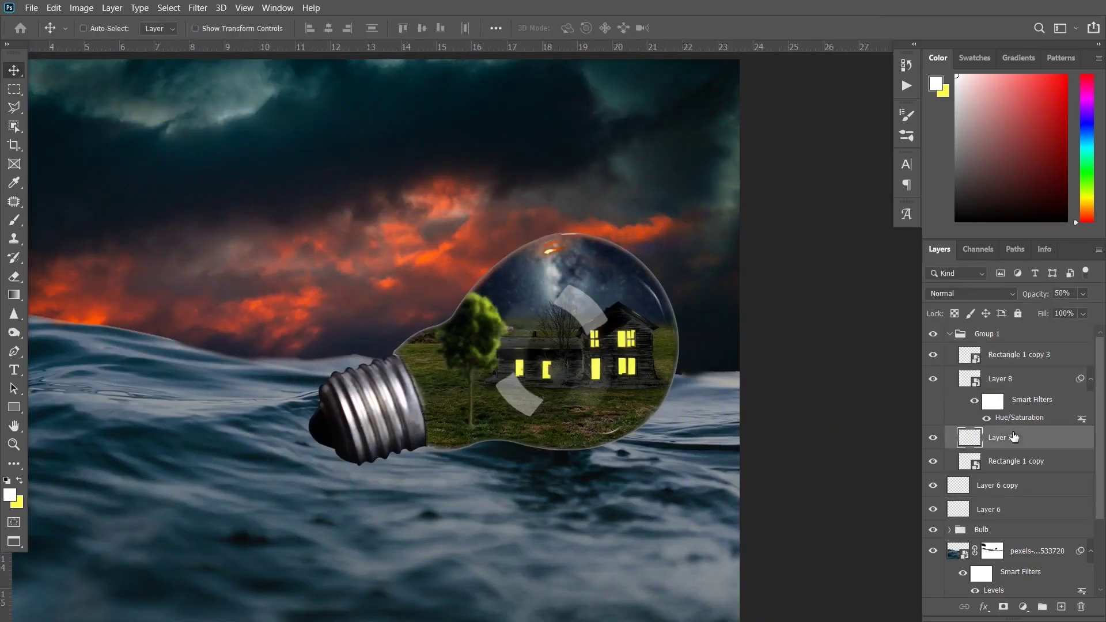
pyautogui.click(1014, 354)
pyautogui.hotkey('ctrl', 't')
pyautogui.press('Return')
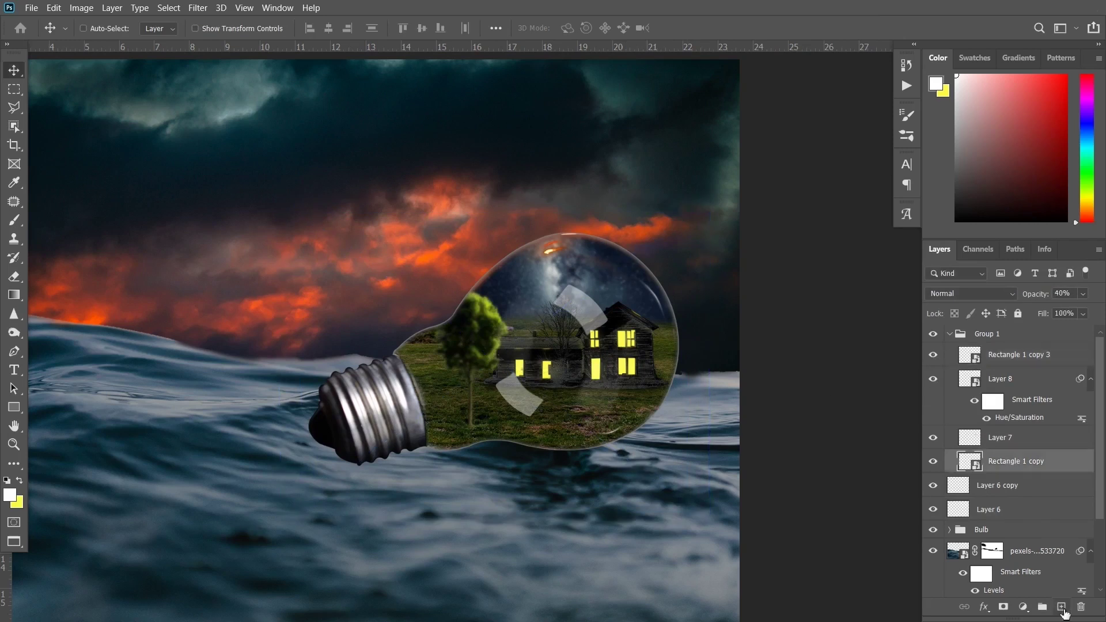
pyautogui.click(950, 334)
# - Dab a soft white shine near the bulb's top on new Layer 9 and reshape it
pyautogui.click(1062, 608)
pyautogui.press('b')
pyautogui.click(330, 28)
pyautogui.click(560, 295)
pyautogui.hotkey('ctrl', 't')
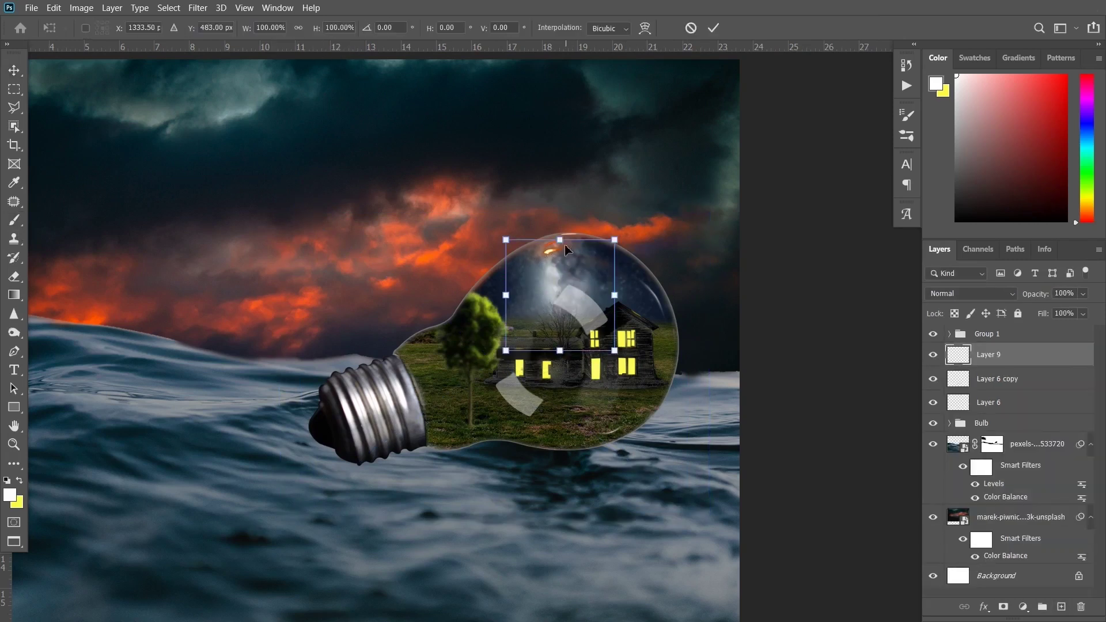
pyautogui.press('Return')
pyautogui.press('v')
pyautogui.scroll(-1, 570, 342)
pyautogui.hotkey('alt', '[')
pyautogui.hotkey('alt', '[')
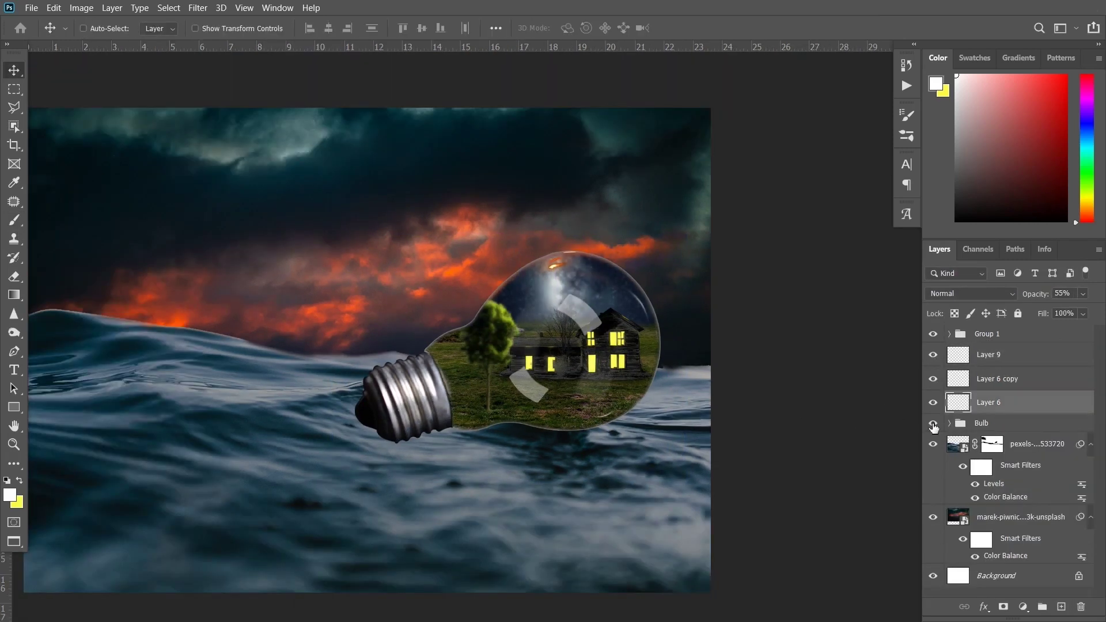
# - Reset colours to black and white and reposition the Bulb group in the waves
pyautogui.hotkey('alt', '[')
pyautogui.press('d')
pyautogui.scroll(1, 537, 415)
pyautogui.keyDown('shift'); pyautogui.click(987, 334); pyautogui.keyUp('shift')
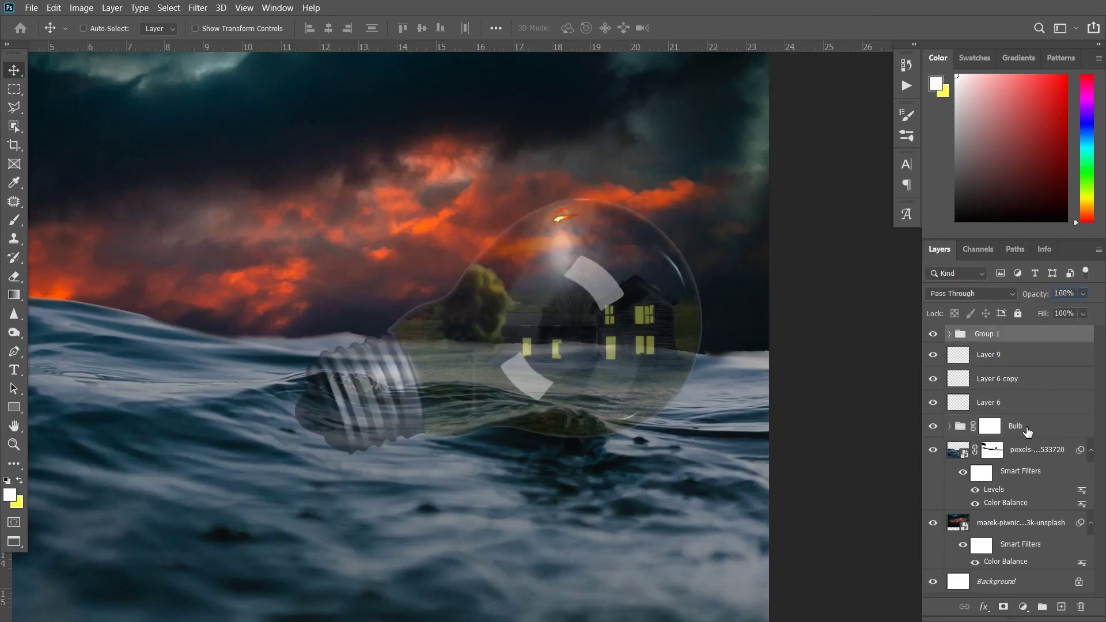
pyautogui.moveTo(624, 362); pyautogui.dragTo(613, 371)
# - Drop the Bulb group to 50% opacity and paint black on its mask along the waterline
pyautogui.click(1015, 426)
pyautogui.press('d')
pyautogui.press('5')
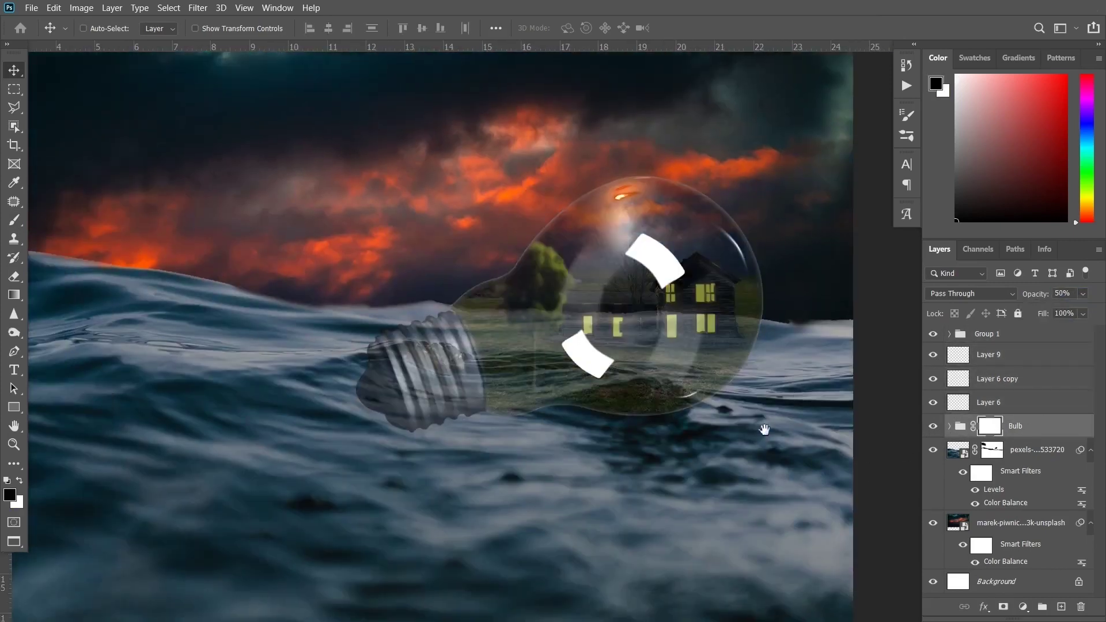
pyautogui.press('b')
pyautogui.scroll(1, 686, 403)
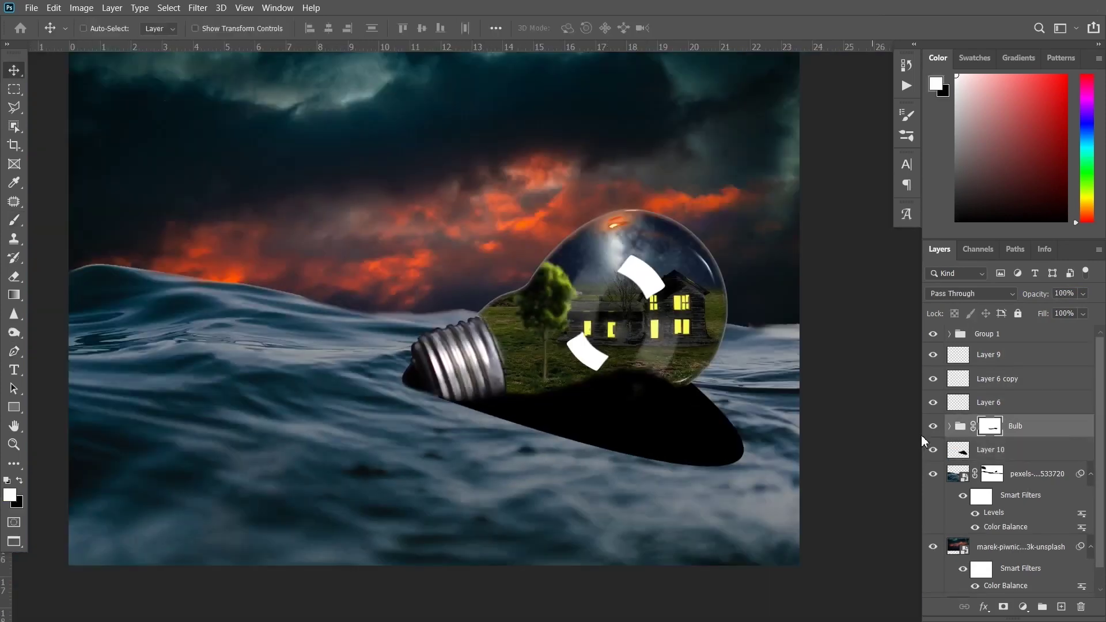
# - Give the Layer 10 shadow a layer mask and paint black on it
pyautogui.click(991, 449)
pyautogui.click(1003, 606)
pyautogui.press('b')
pyautogui.press('x')
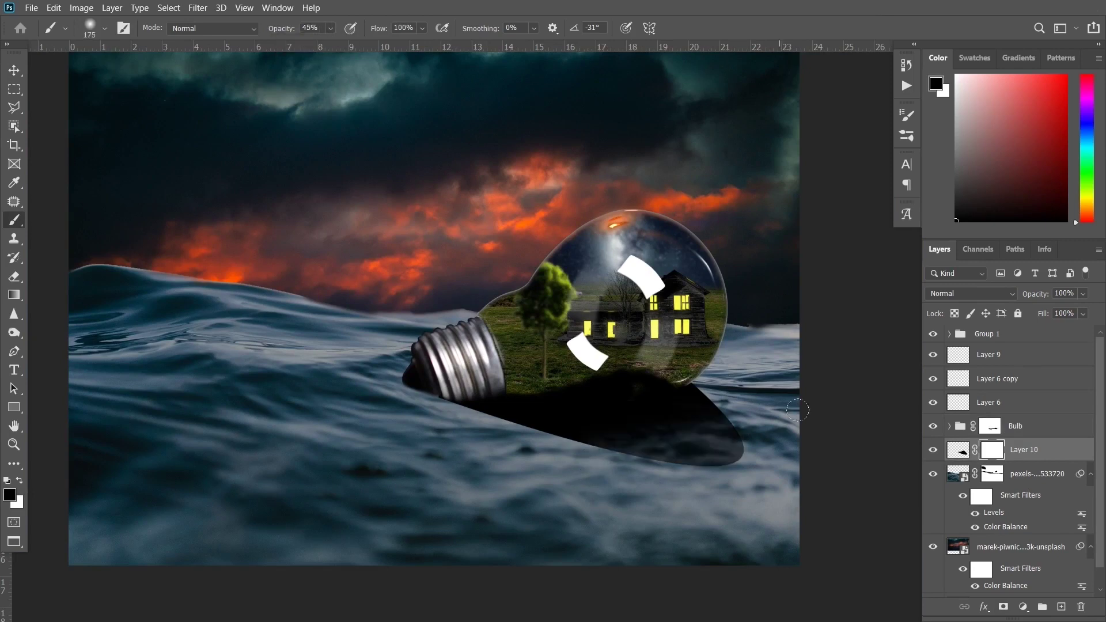
pyautogui.press('h')
# - Blur the shadow with a 4.0 px Gaussian Blur and fade it to 62% opacity
pyautogui.click(958, 449)
pyautogui.click(198, 8)
pyautogui.click(727, 403)
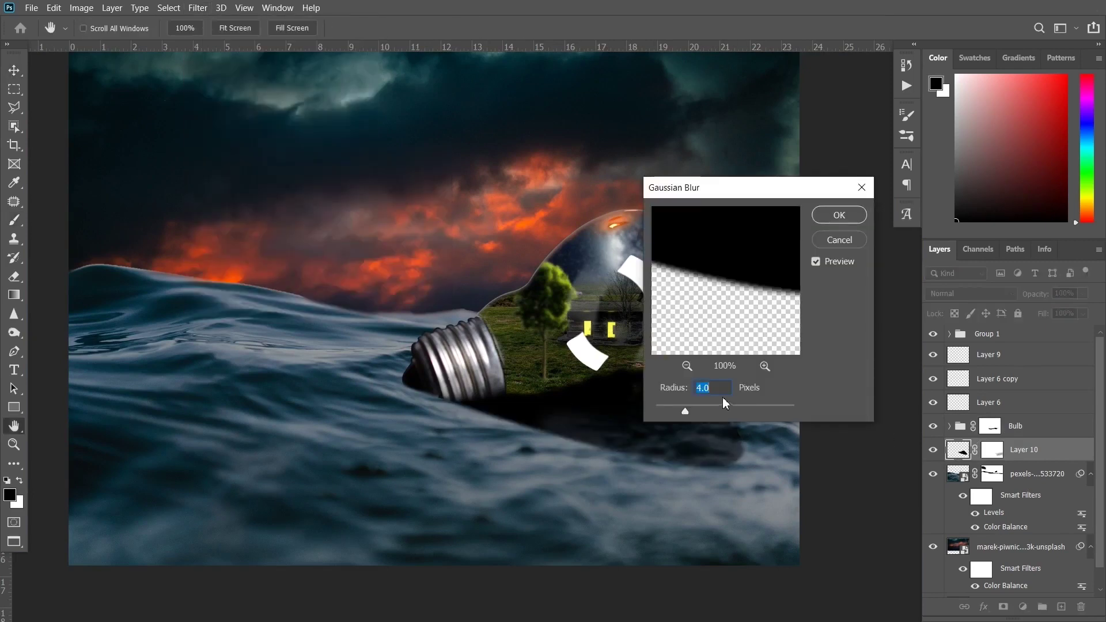
pyautogui.press('Return')
pyautogui.press('v')
pyautogui.moveTo(1083, 294); pyautogui.dragTo(1071, 314)
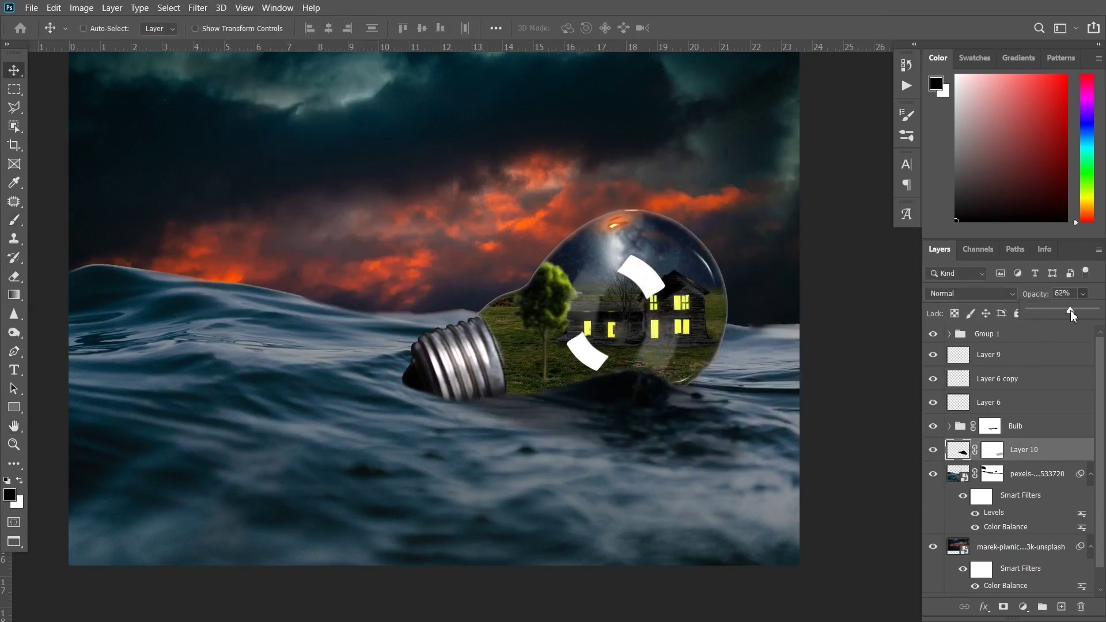
pyautogui.hotkey('ctrl', '-')
# - Create Layer 11 with a soft brush and a warm yellow colour
pyautogui.hotkey('ctrl', 'shift', 'alt', 'n')
pyautogui.press('b')
pyautogui.click(1087, 201)
pyautogui.click(1035, 75)
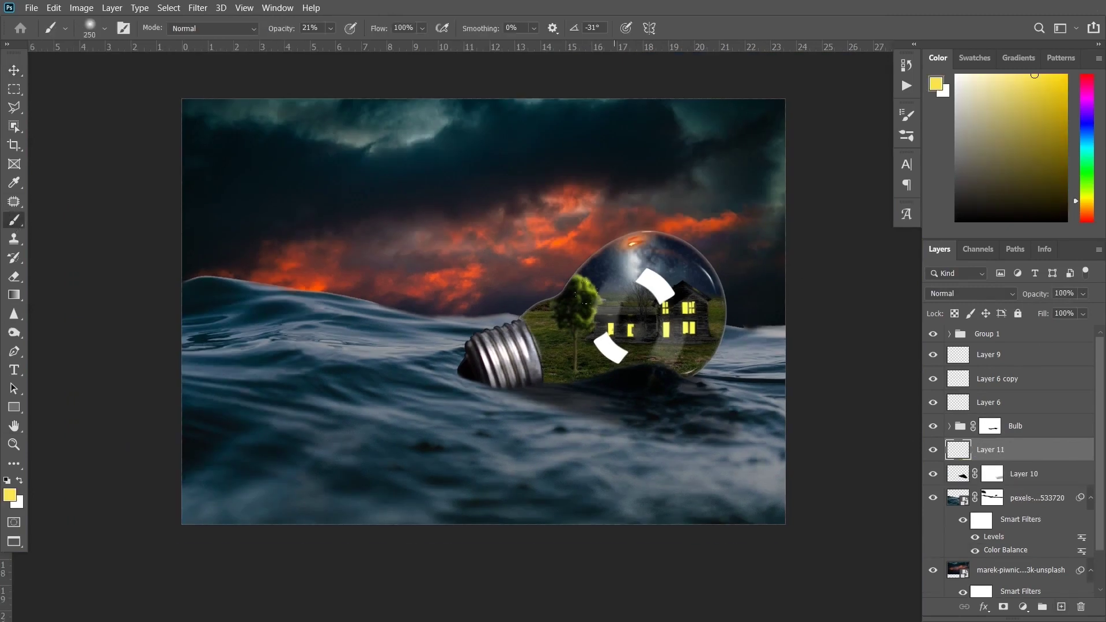
# - Duplicate the yellow glow Layer 11 to strengthen the glow around the bulb
pyautogui.hotkey('ctrl', '+')
pyautogui.hotkey('ctrl', 'shift', 'alt', 'n')
pyautogui.click(997, 474)
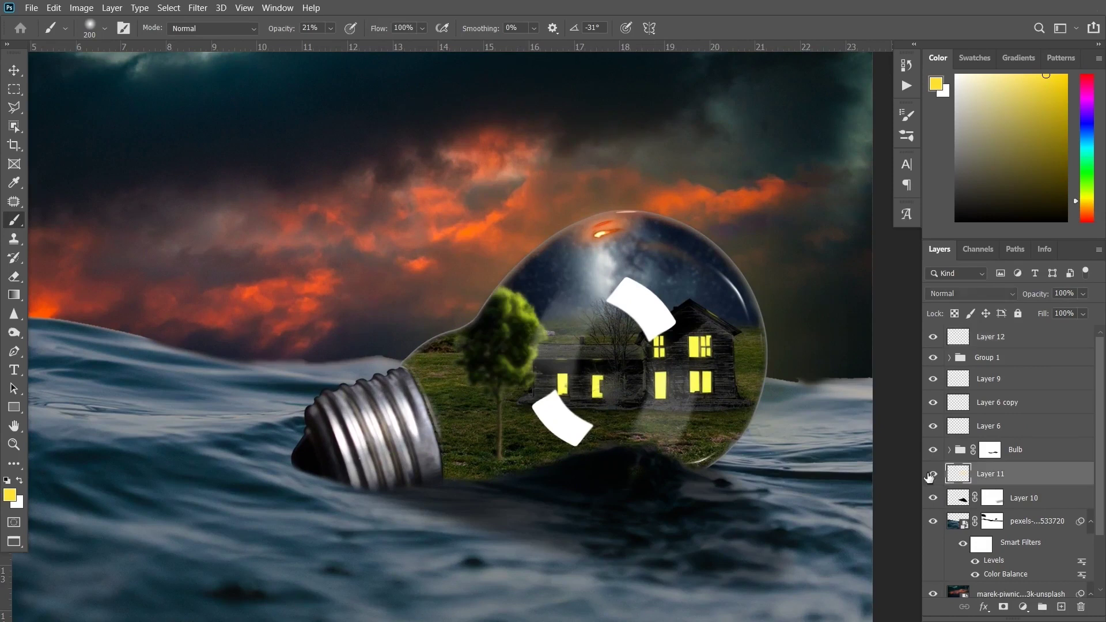
pyautogui.hotkey('ctrl', 'j')
# - Turn a yellow dot on Layer 12 into a thin streak, then duplicate it rotated about 56°
pyautogui.click(991, 336)
pyautogui.click(528, 265)
pyautogui.hotkey('ctrl', 't')
pyautogui.moveTo(413, 254)
pyautogui.mouseDown()
pyautogui.moveTo(416, 286)
pyautogui.moveTo(438, 278)
pyautogui.mouseUp()
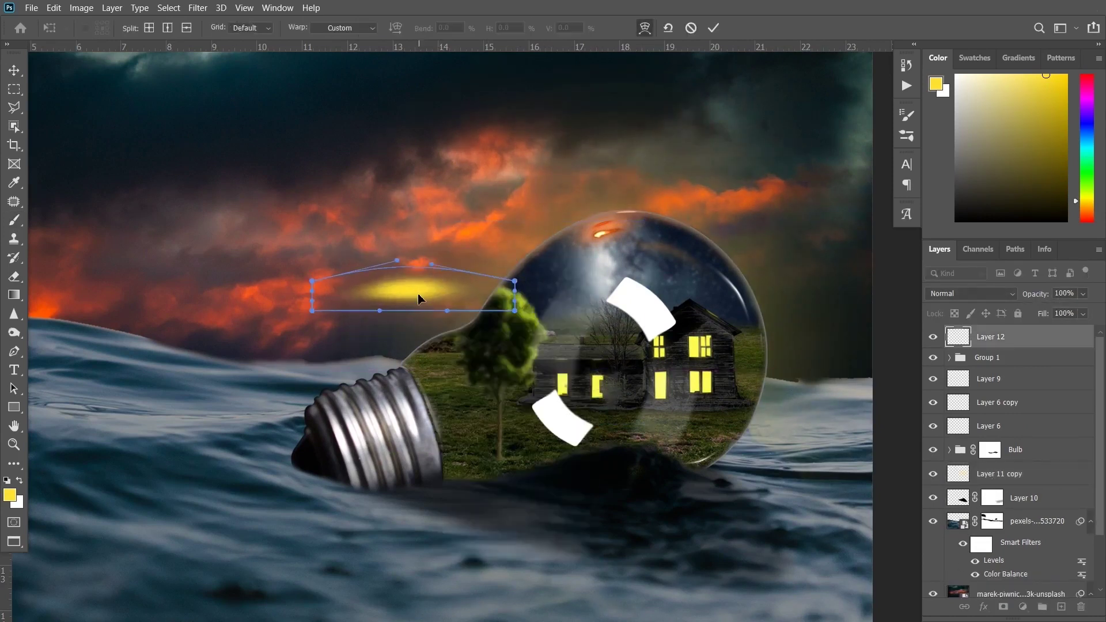
pyautogui.press('Return')
pyautogui.hotkey('ctrl', 'j')
pyautogui.hotkey('ctrl', 't')
pyautogui.moveTo(766, 404); pyautogui.dragTo(744, 455)
pyautogui.press('Return')
# - Adjust the soft brush's opacity, size and hardness on Layer 12
pyautogui.click(992, 360)
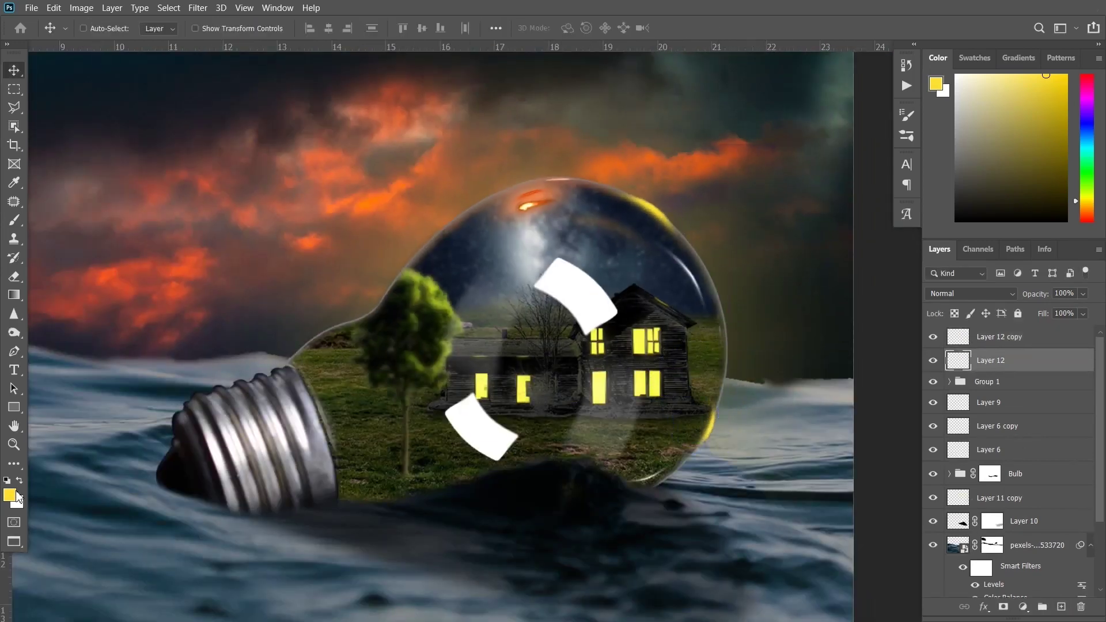
pyautogui.press('b')
pyautogui.click(331, 29)
pyautogui.click(89, 27)
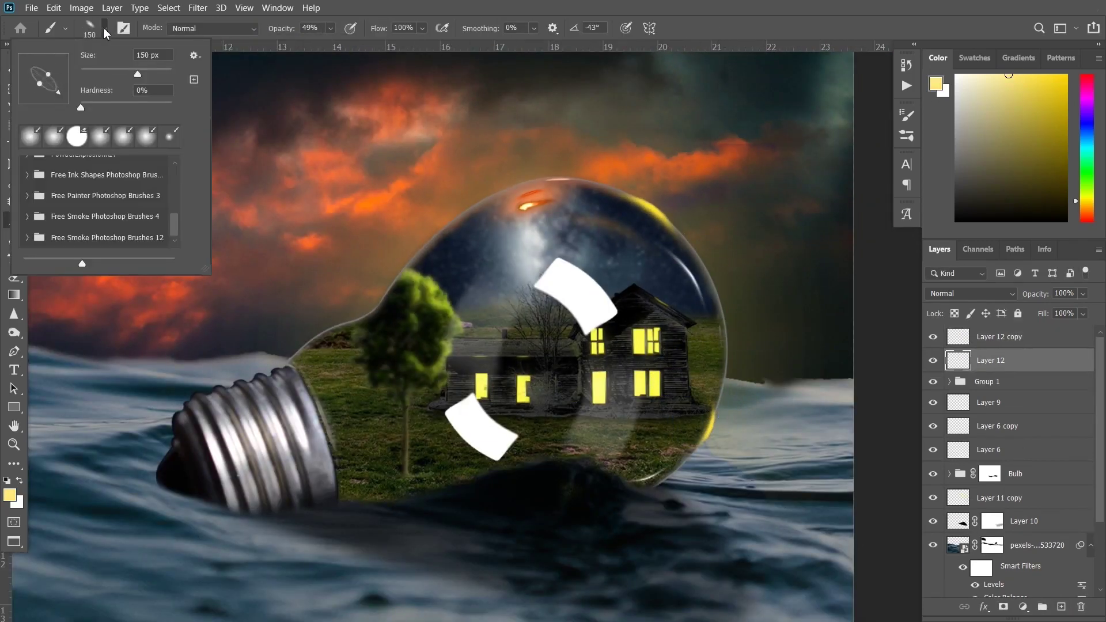
pyautogui.press('Return')
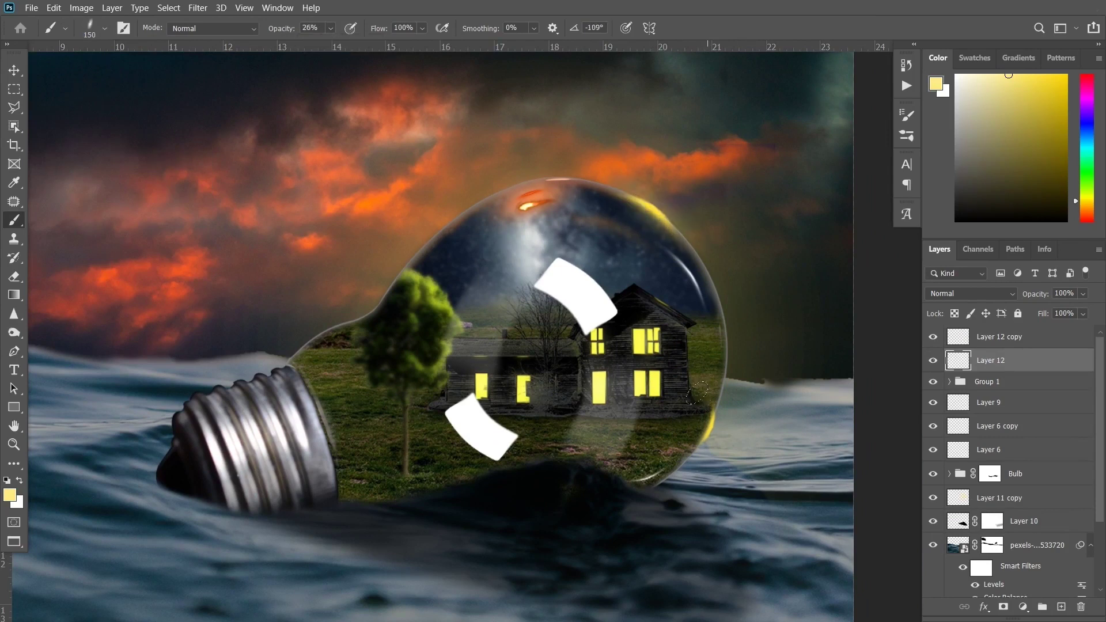
# - Place the eagle photo into the composition as an embedded image
pyautogui.hotkey('ctrl', '-')
pyautogui.hotkey('ctrl', '-')
pyautogui.click(31, 8)
pyautogui.click(64, 256)
pyautogui.press('Return')
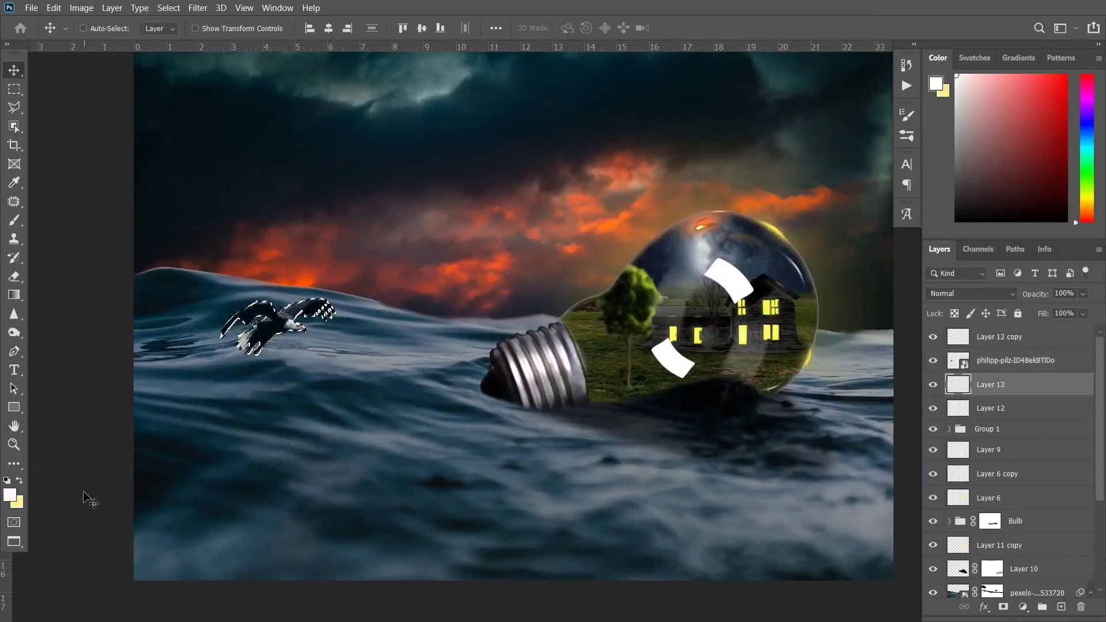
# - Fill the eagle copy with black, flip it into a reflection and Gaussian Blur it 6.2
pyautogui.press('d')
pyautogui.hotkey('alt', 'BackSpace')
pyautogui.hotkey('ctrl', 't')
pyautogui.press('Return')
pyautogui.click(198, 8)
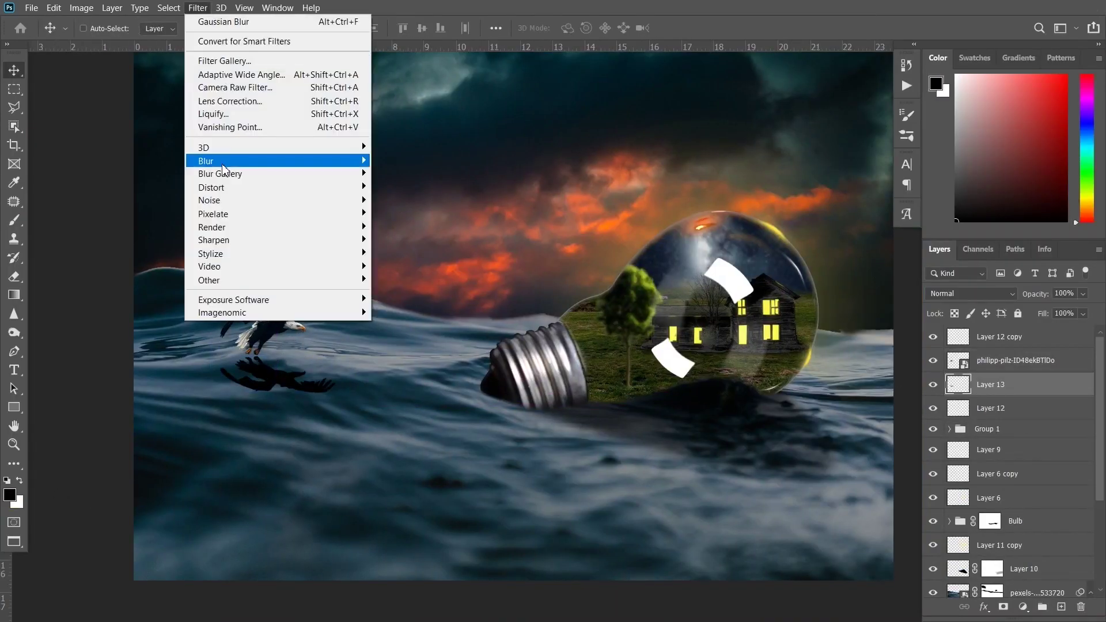
pyautogui.click(403, 214)
pyautogui.press('Return')
# - Fade the reflection with a low-opacity masked brush and move eagle and reflection left
pyautogui.press('b')
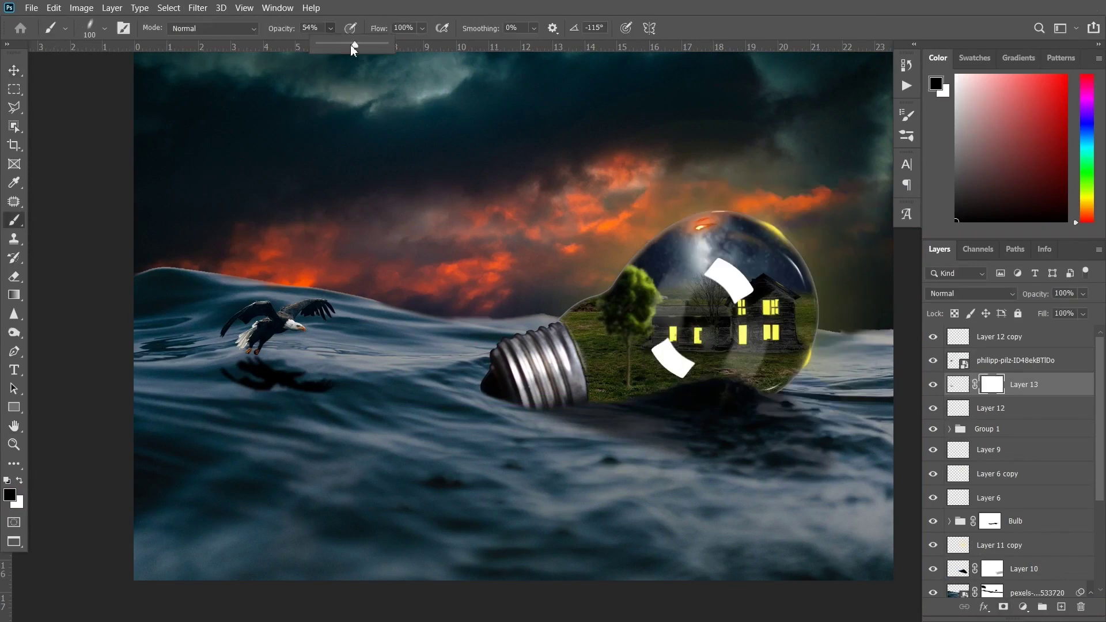
pyautogui.click(104, 28)
pyautogui.moveTo(331, 29); pyautogui.dragTo(334, 46)
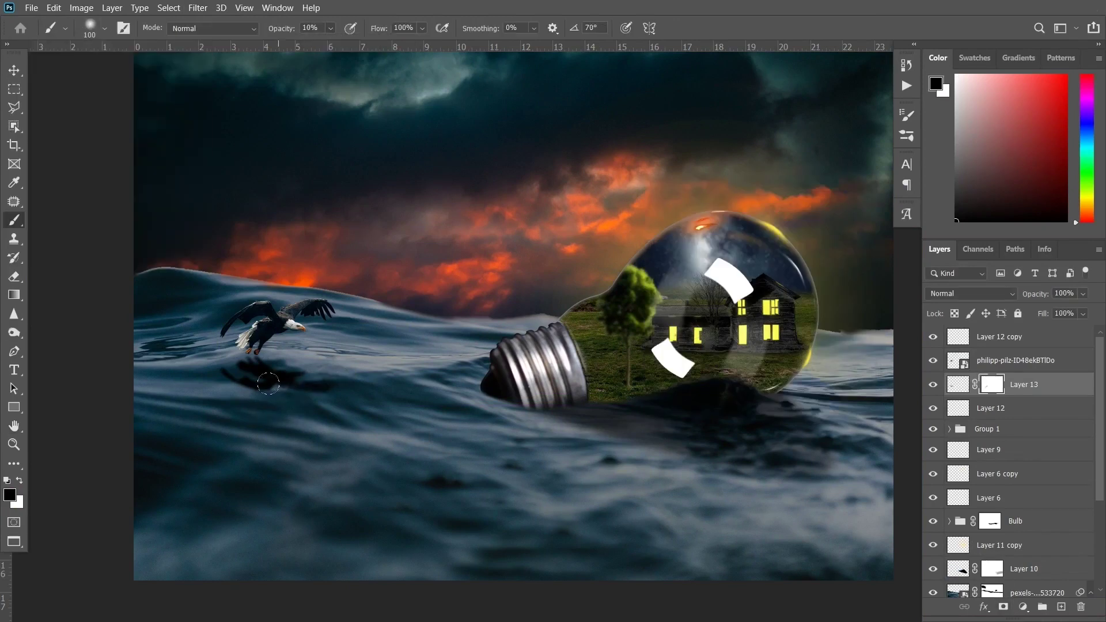
pyautogui.moveTo(287, 344); pyautogui.dragTo(229, 349)
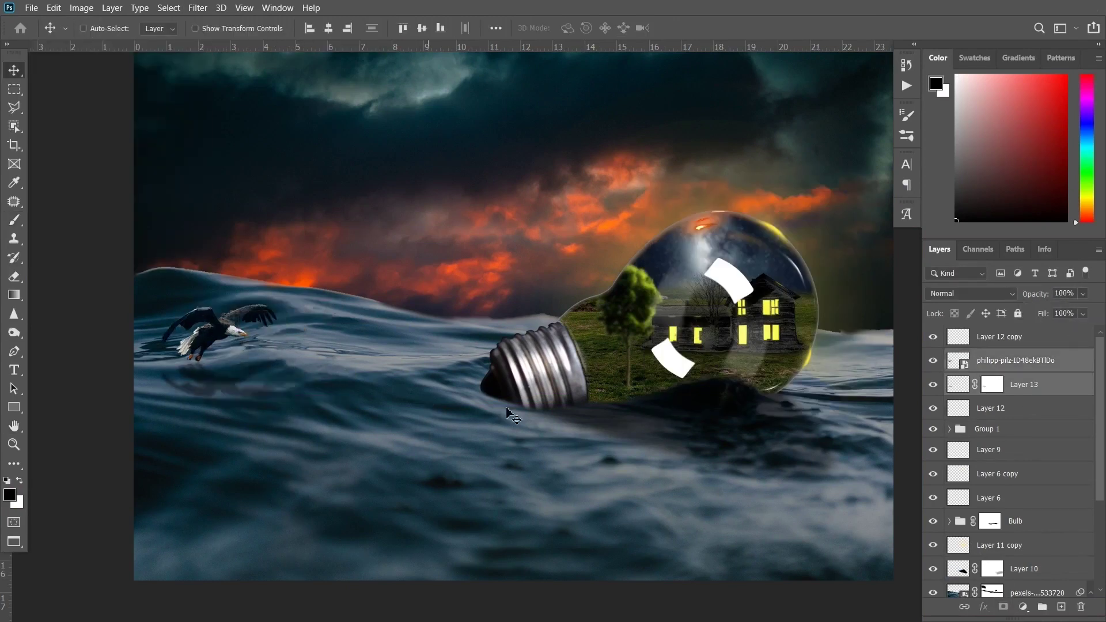
pyautogui.scroll(-2, 714, 378)
# - Place Embedded the flock of birds in the upper sky with Multiply blending
pyautogui.click(999, 337)
pyautogui.click(32, 8)
pyautogui.click(87, 264)
pyautogui.click(461, 344)
pyautogui.moveTo(511, 170); pyautogui.dragTo(484, 176)
pyautogui.press('Return')
# - Soften the bird flock with a Gaussian Blur
pyautogui.hotkey('shift', 'alt', 'm')
pyautogui.click(198, 7)
pyautogui.click(416, 214)
pyautogui.click(834, 214)
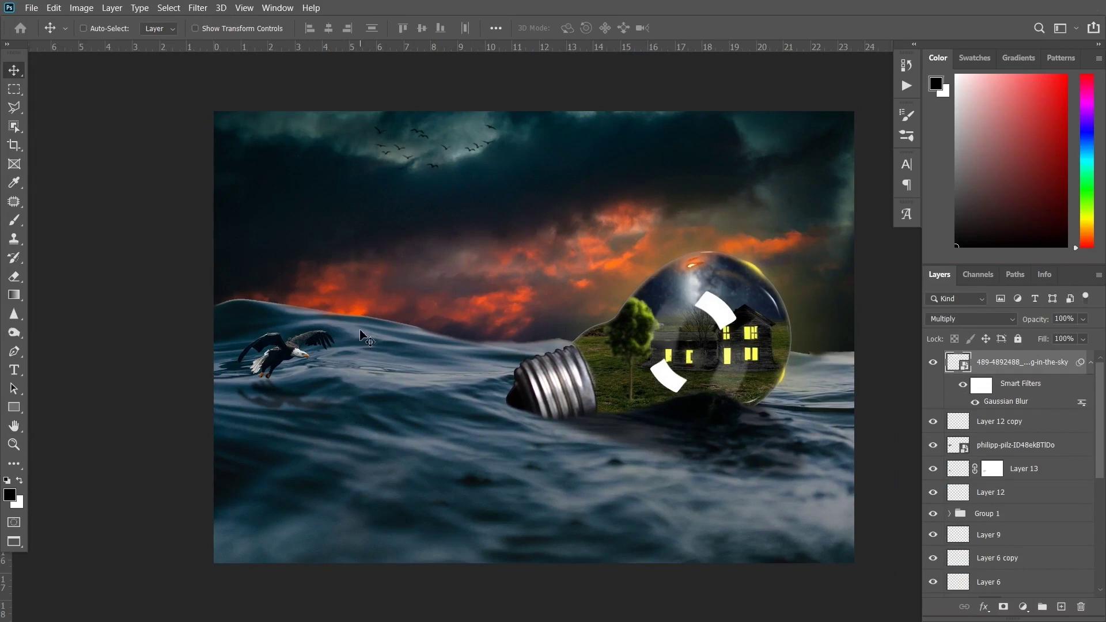
# - Nudge the eagle slightly right and apply a Color Balance to it
pyautogui.click(945, 447)
pyautogui.moveTo(265, 352); pyautogui.dragTo(280, 352)
pyautogui.hotkey('ctrl', 'b')
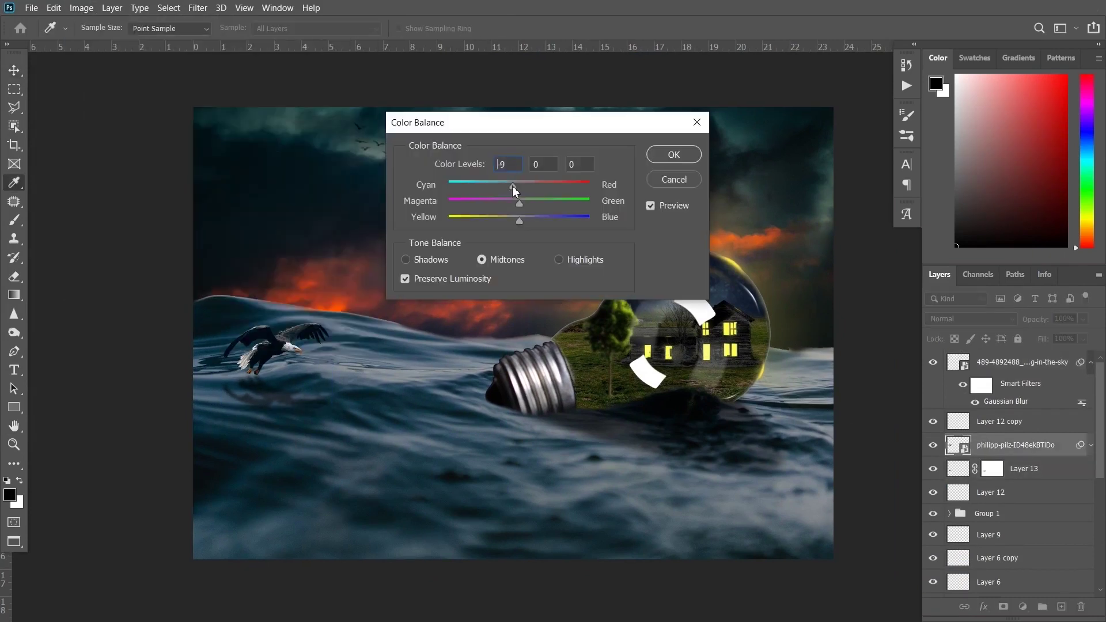
pyautogui.click(674, 155)
# - Add a Curves 3 adjustment clipped to the eagle and paint its mask in white
pyautogui.click(1023, 607)
pyautogui.click(951, 434)
pyautogui.click(651, 242)
pyautogui.click(934, 448)
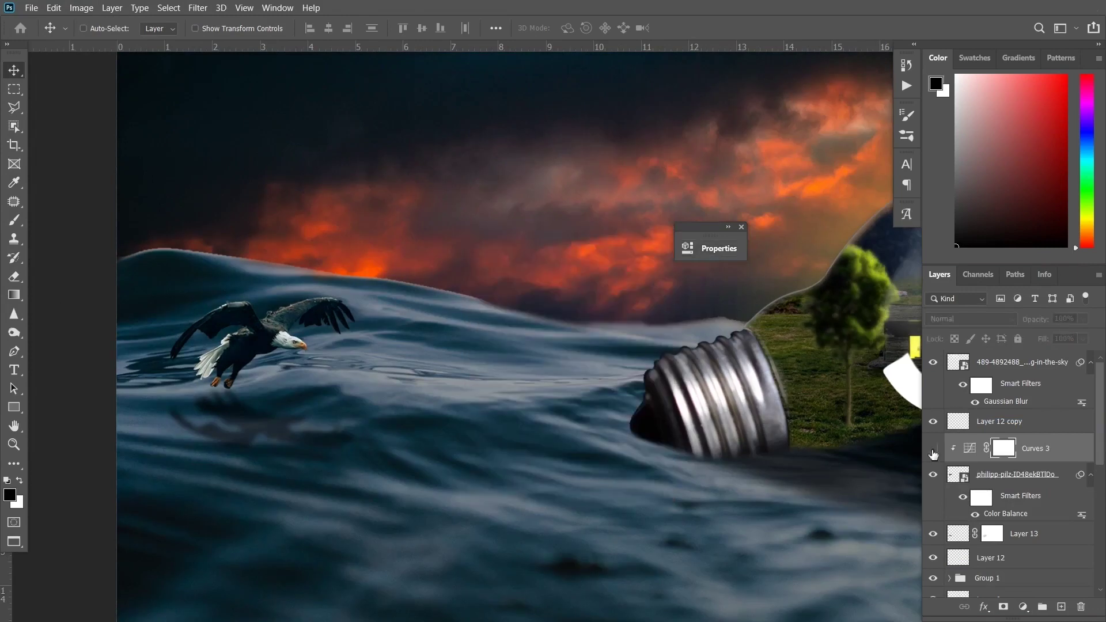
pyautogui.press('b')
pyautogui.press('x')
pyautogui.keyDown('alt'); pyautogui.scroll(2, 318, 342); pyautogui.keyUp('alt')
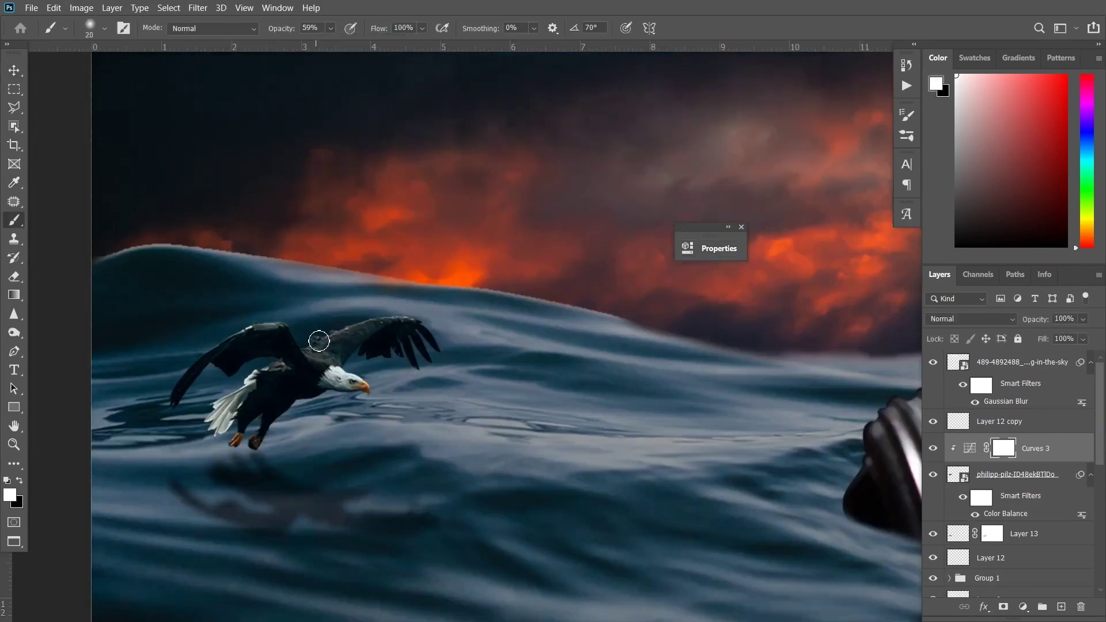
pyautogui.keyDown('alt'); pyautogui.scroll(2, 330, 352); pyautogui.keyUp('alt')
pyautogui.press('[')
pyautogui.press('[')
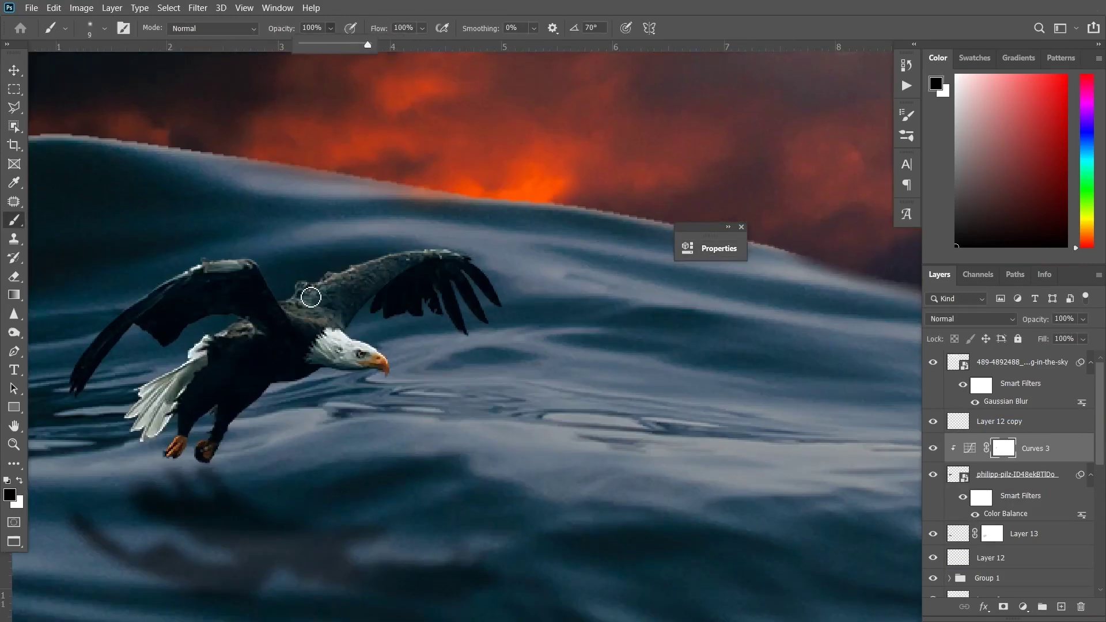
pyautogui.press('v')
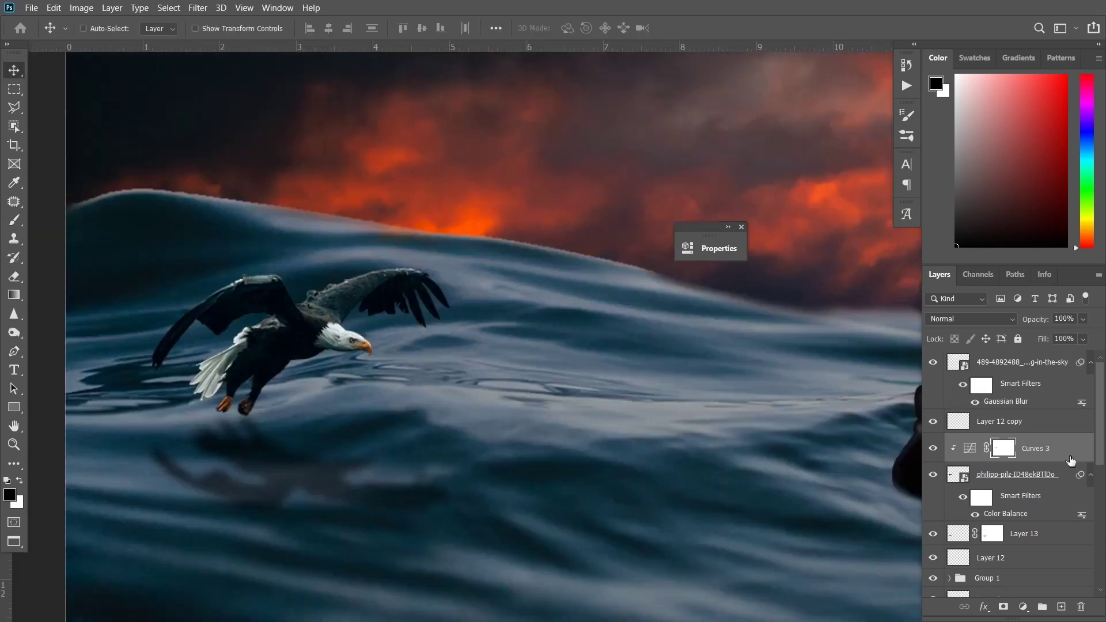
# - Add Curves 4 clipped to the eagle, bending the Blue channel curve to shift its tint
pyautogui.click(1024, 607)
pyautogui.click(1014, 423)
pyautogui.click(559, 308)
pyautogui.click(534, 354)
pyautogui.moveTo(587, 386); pyautogui.dragTo(588, 406)
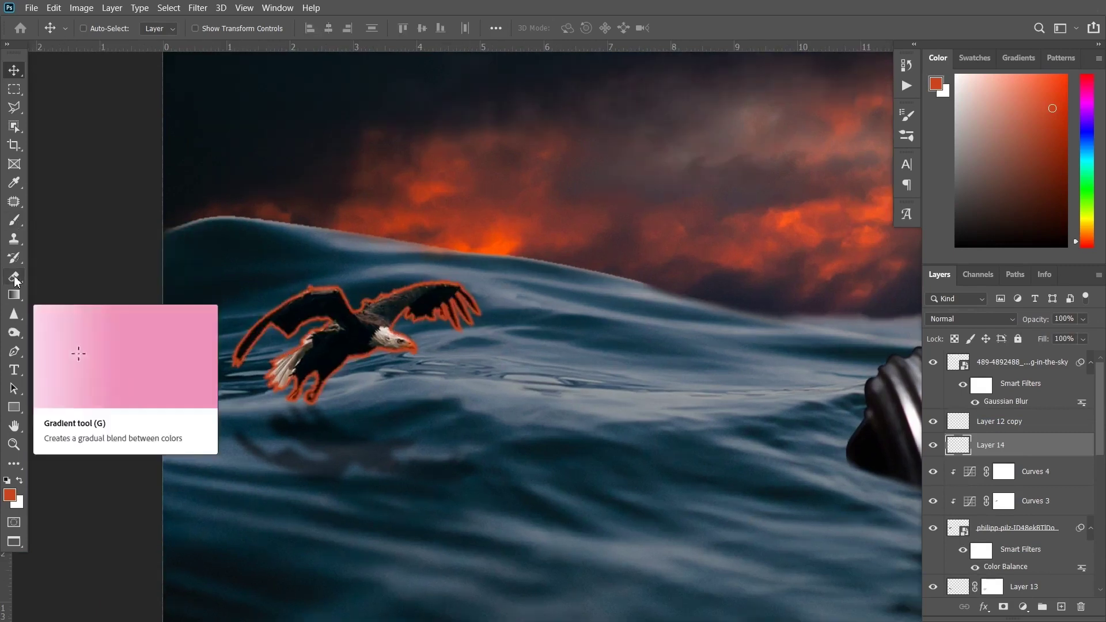
# - Stroke an orange rim on Layer 14 at 38% opacity, erasing part on the wing
pyautogui.click(14, 277)
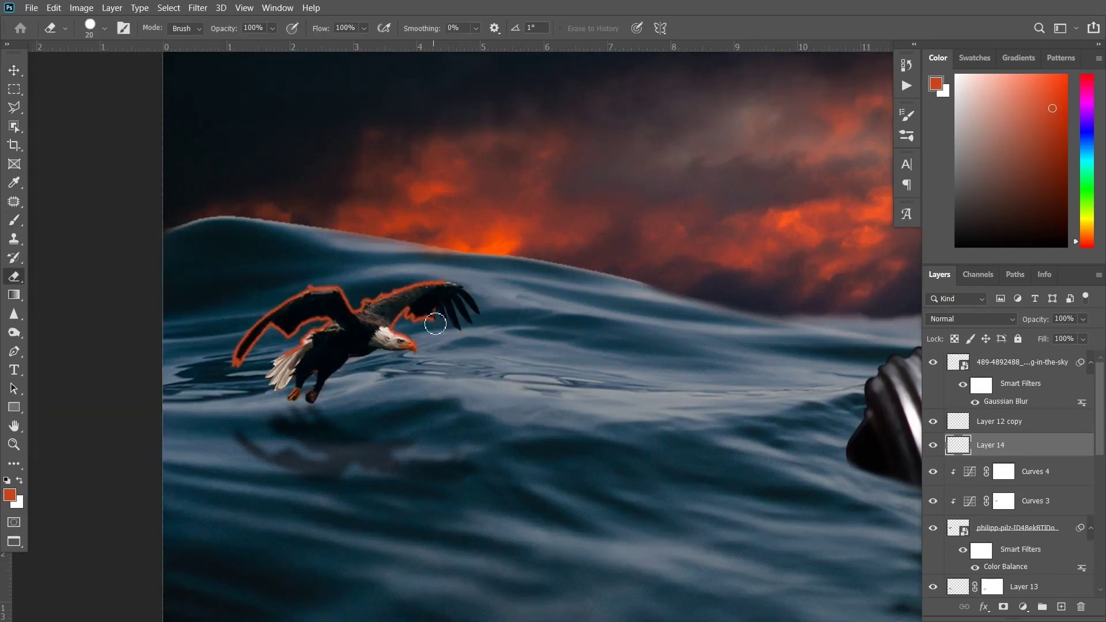
pyautogui.moveTo(275, 336); pyautogui.dragTo(238, 361)
pyautogui.press('v')
pyautogui.click(1083, 339)
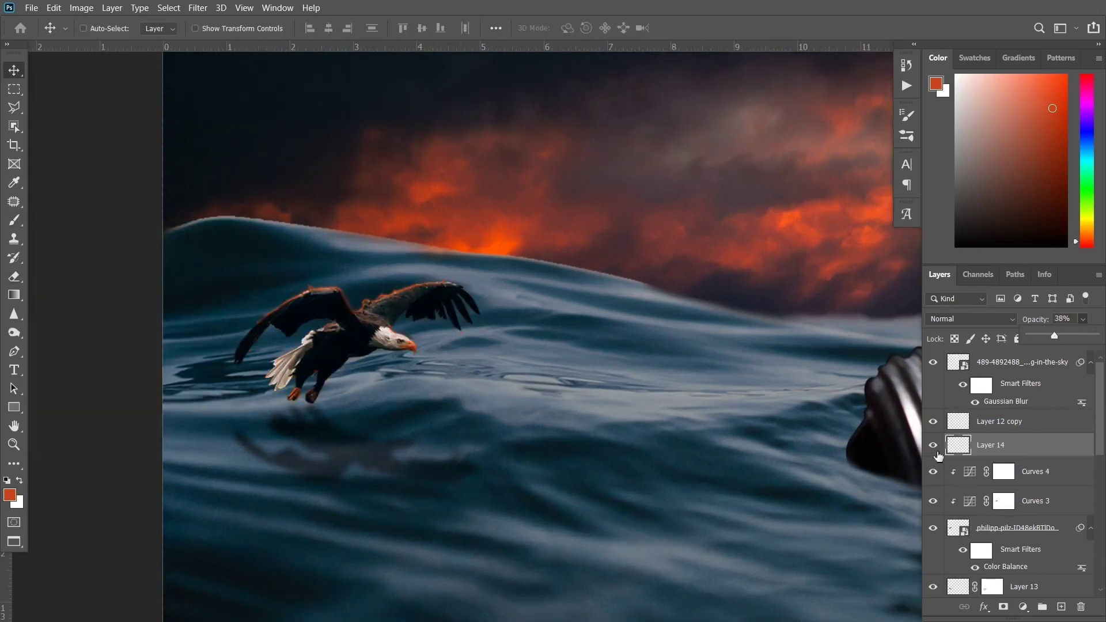